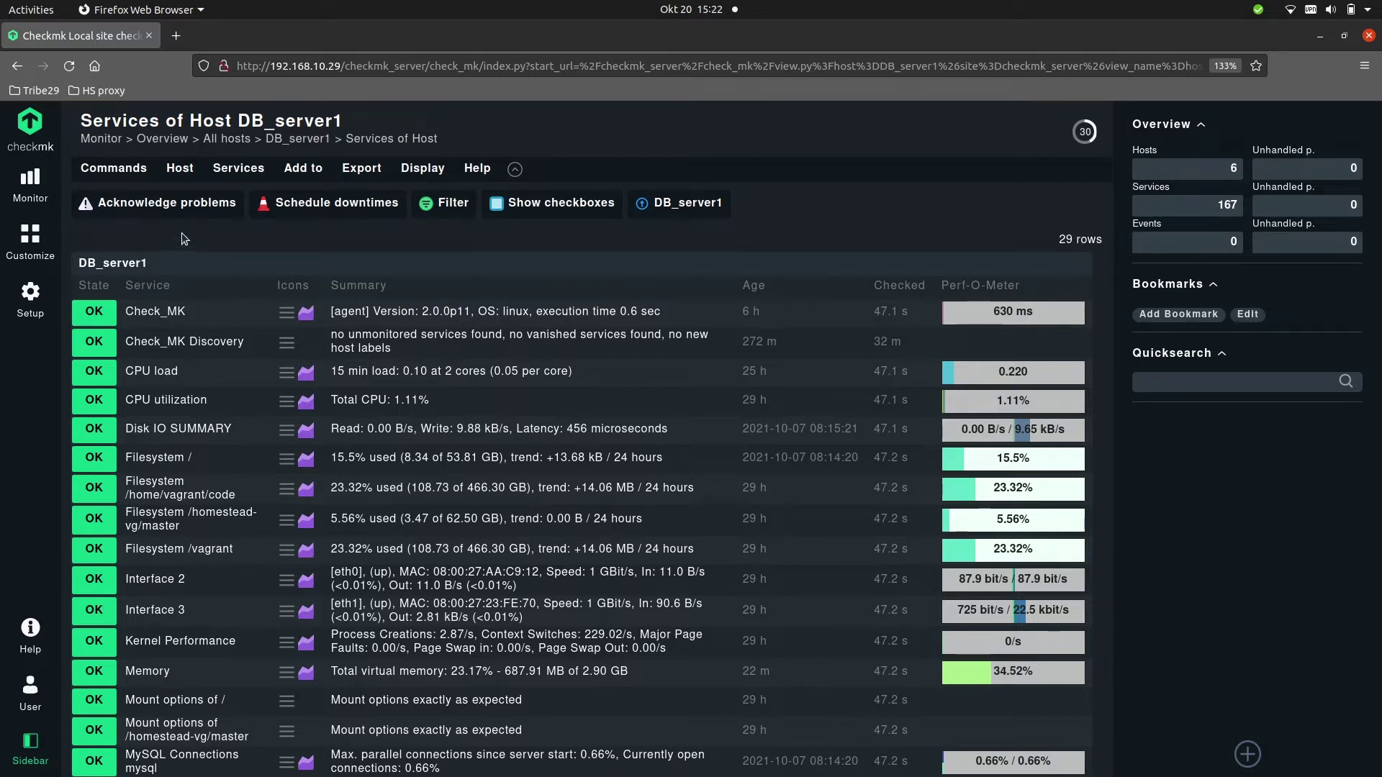
Schedule an immediate 2-hour downtime for host DB_server1 with the comment "Needs firmware upgrade"
{"action": "left_click", "coordinate": [124, 263]}
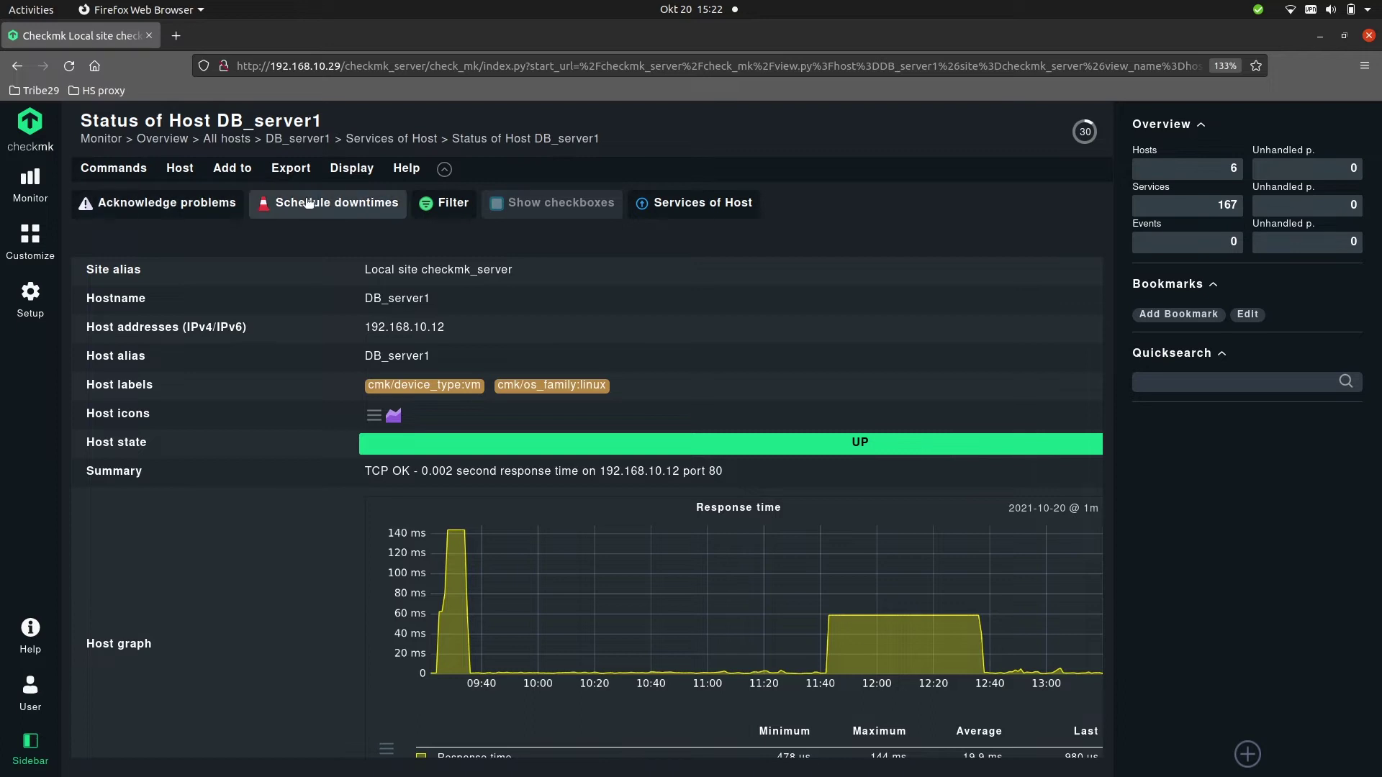
{"action": "left_click", "coordinate": [116, 170]}
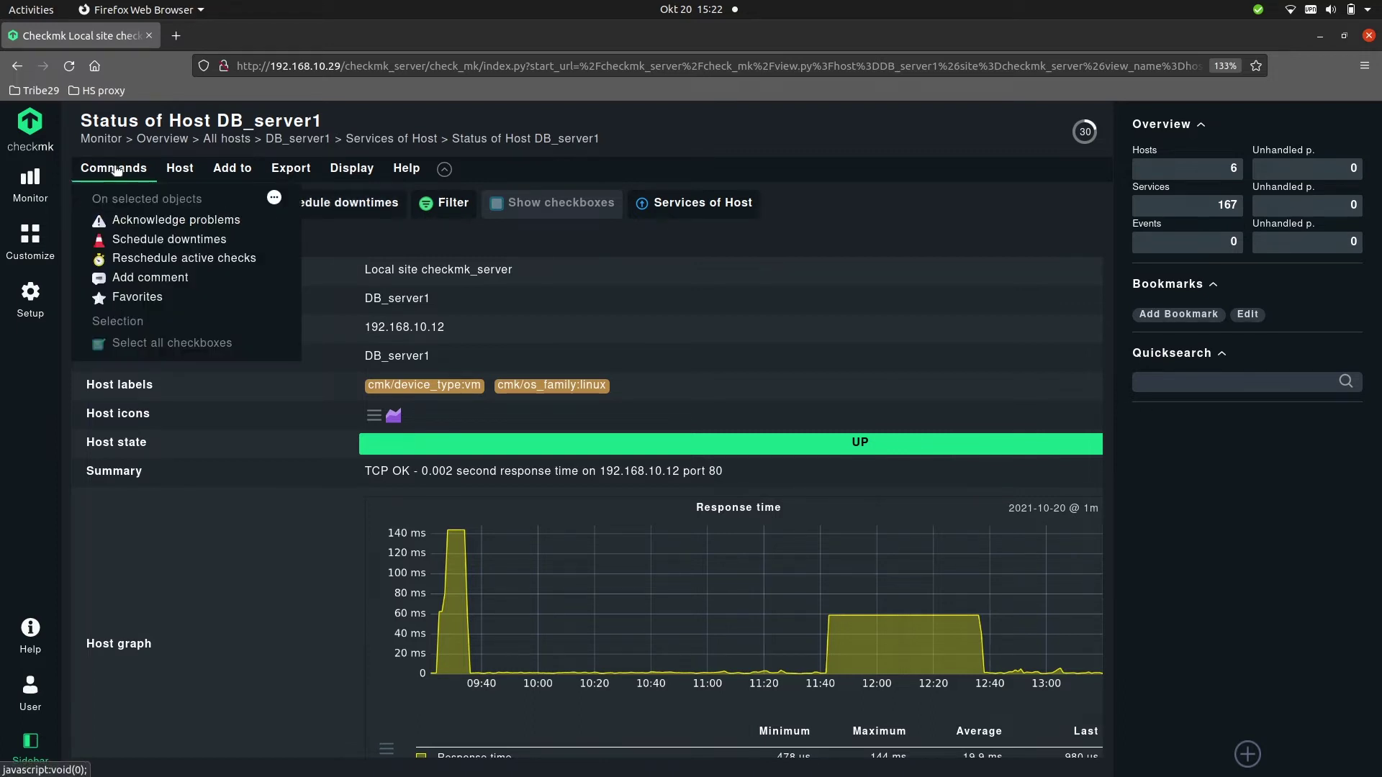
{"action": "left_click", "coordinate": [137, 245]}
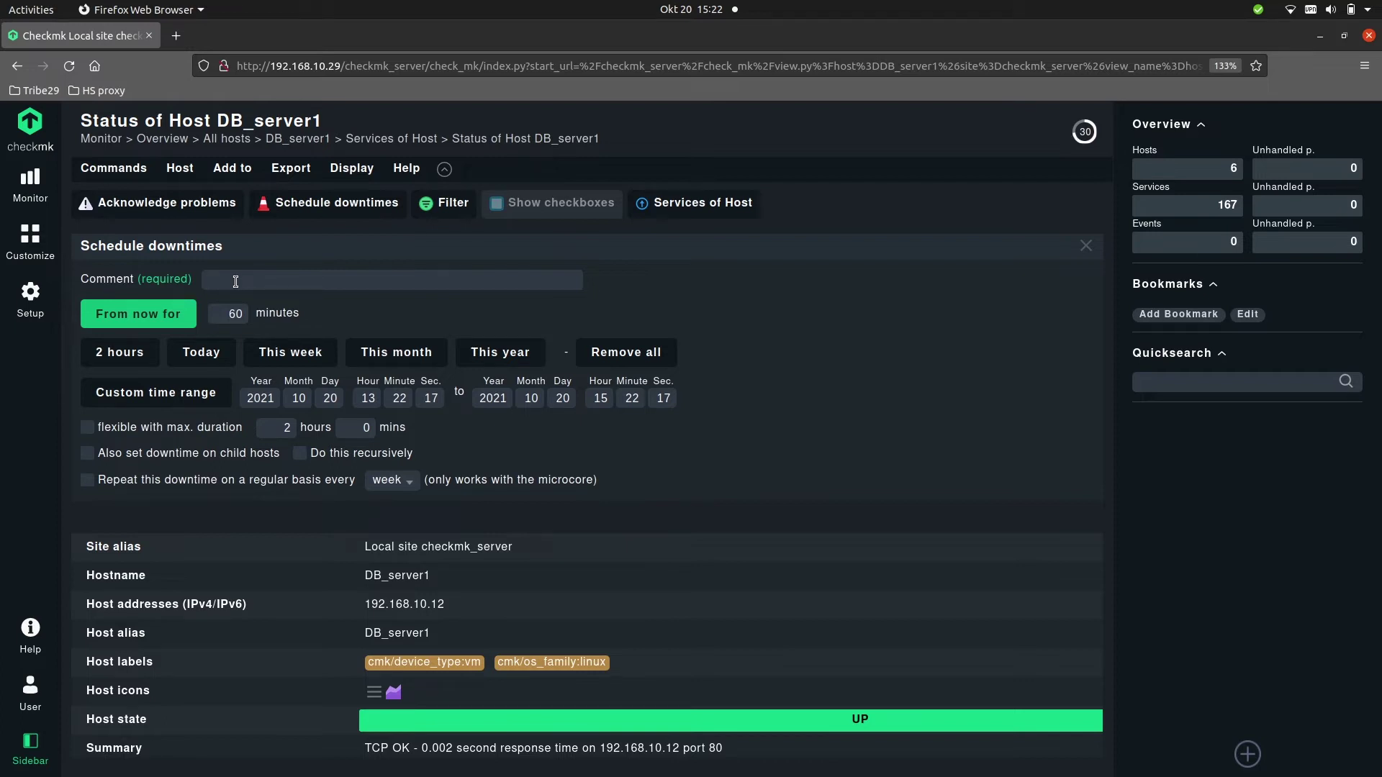
{"action": "type", "text": "Needs"}
{"action": "key", "text": "Down"}
{"action": "key", "text": "Return"}
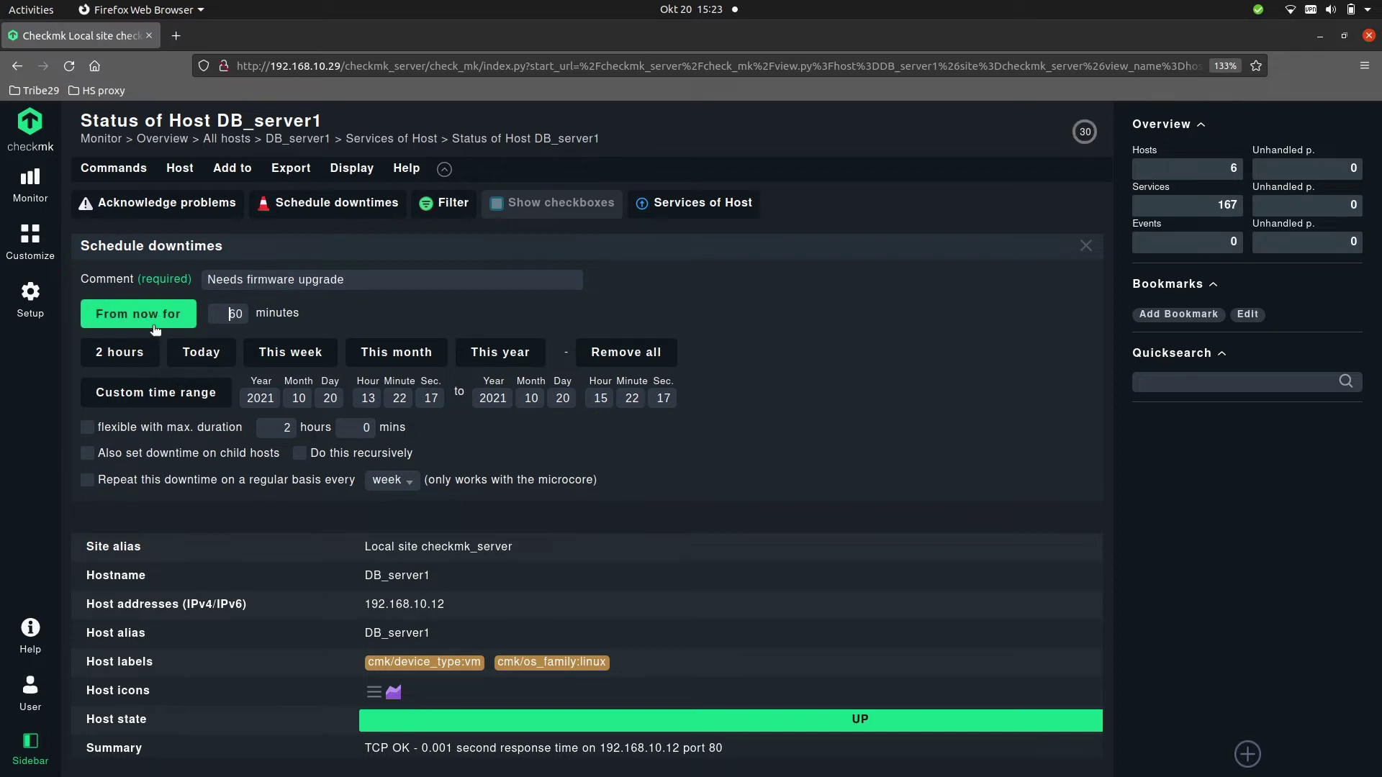
{"action": "left_click", "coordinate": [116, 357]}
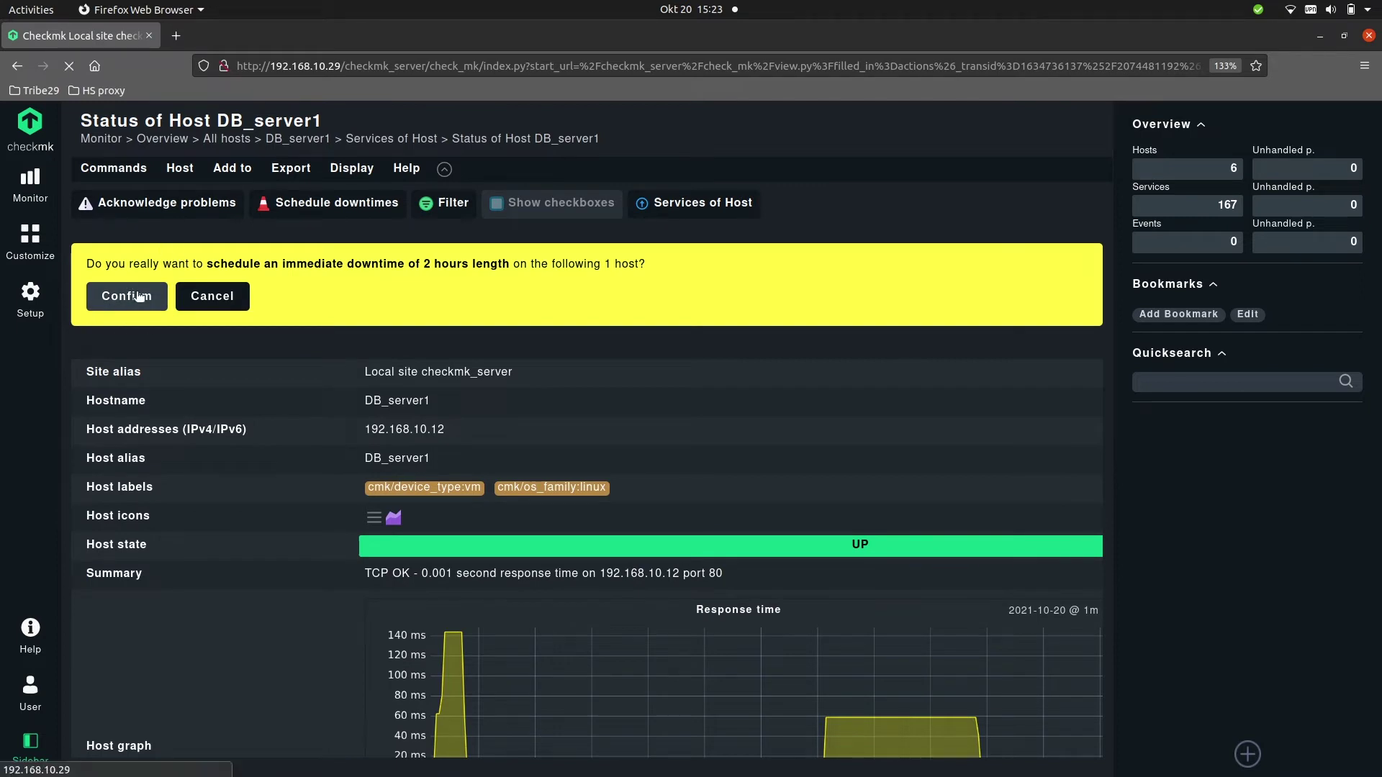
{"action": "left_click", "coordinate": [137, 297]}
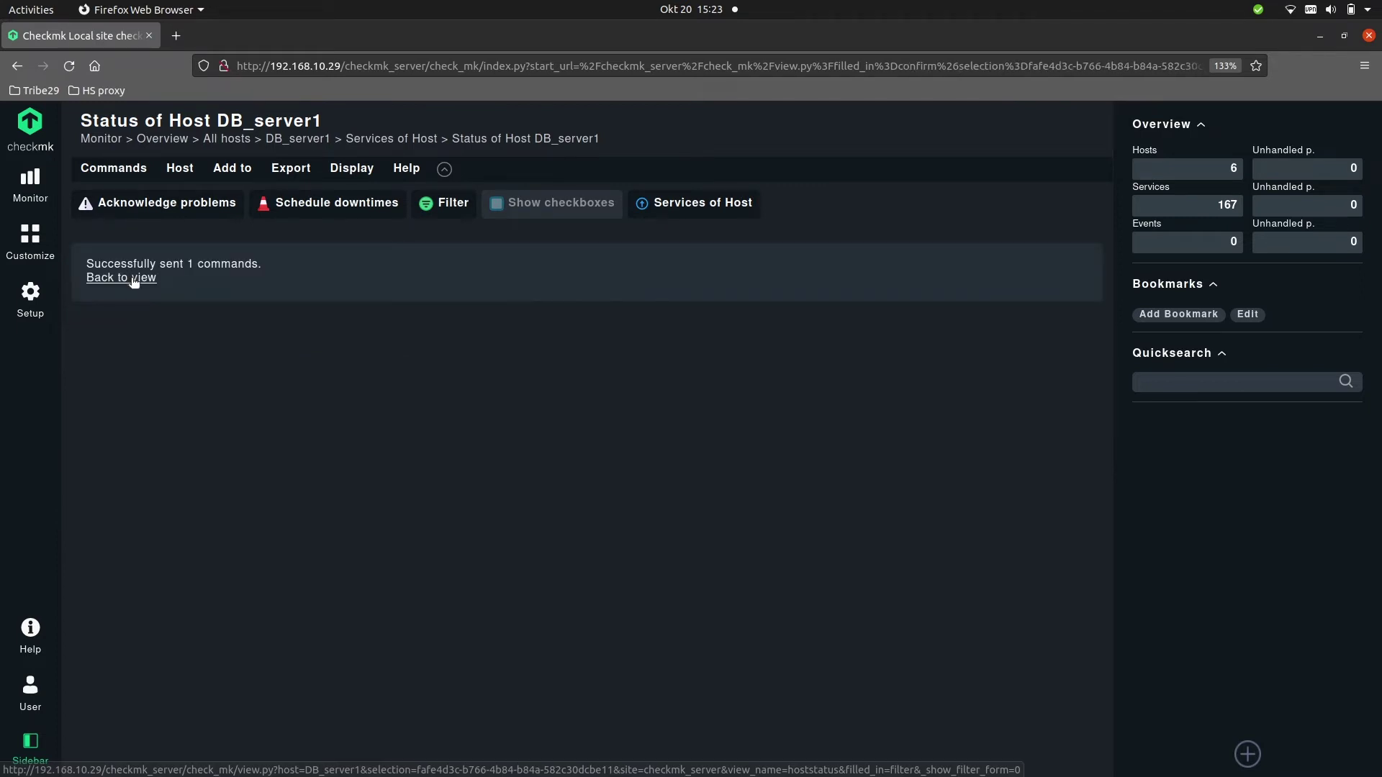
{"action": "left_click", "coordinate": [134, 279]}
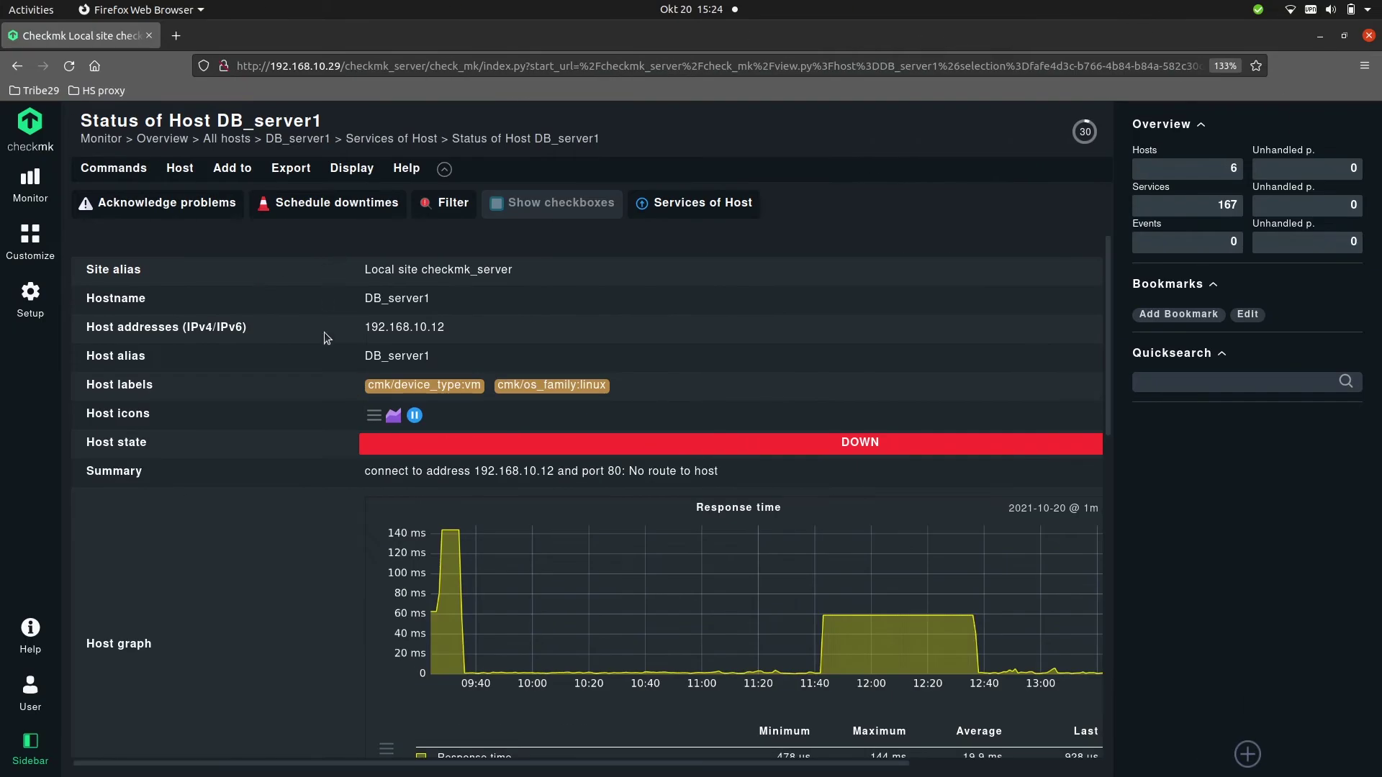
Extend the scheduled downtime of host DB_server1 by one hour and return to its downtime list
{"action": "mouse_move", "coordinate": [396, 421]}
{"action": "left_click", "coordinate": [416, 417]}
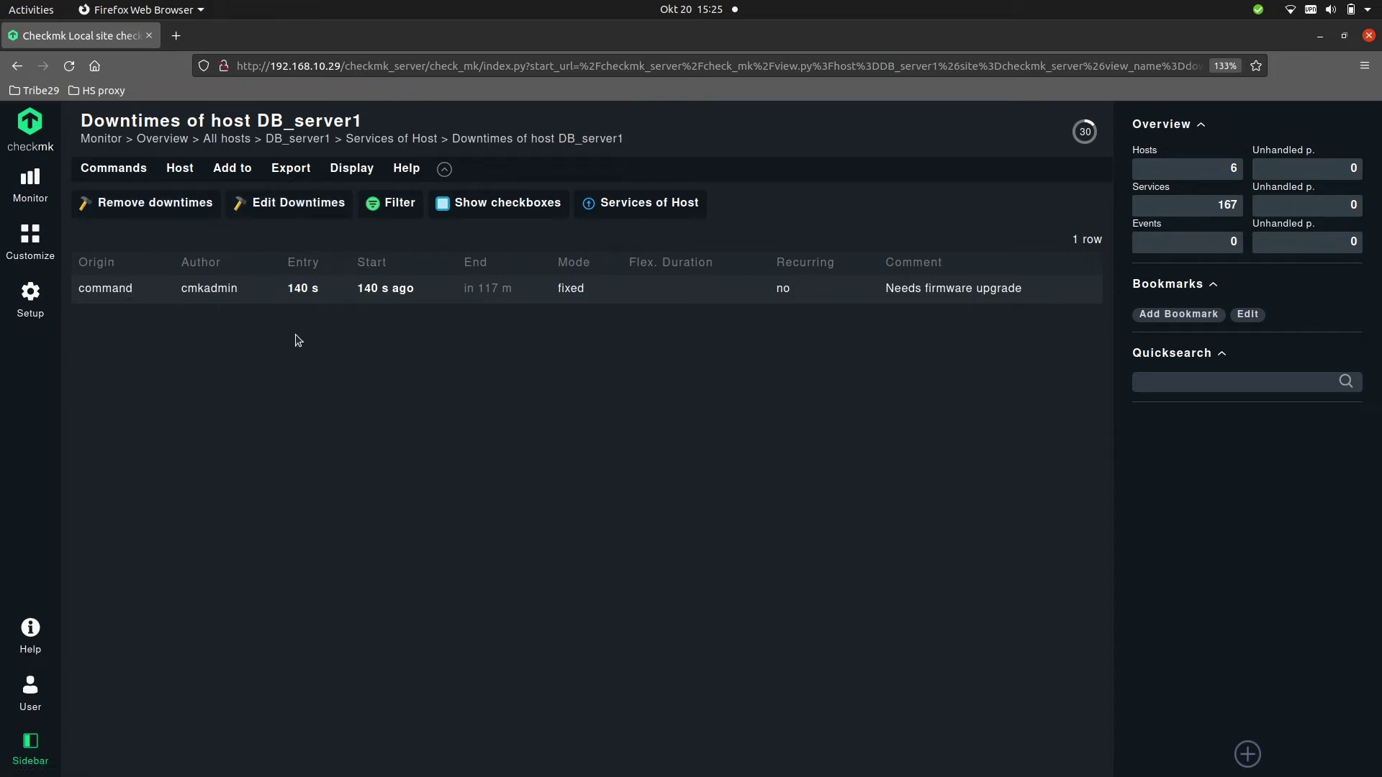
{"action": "left_click", "coordinate": [493, 205]}
{"action": "left_click", "coordinate": [84, 290]}
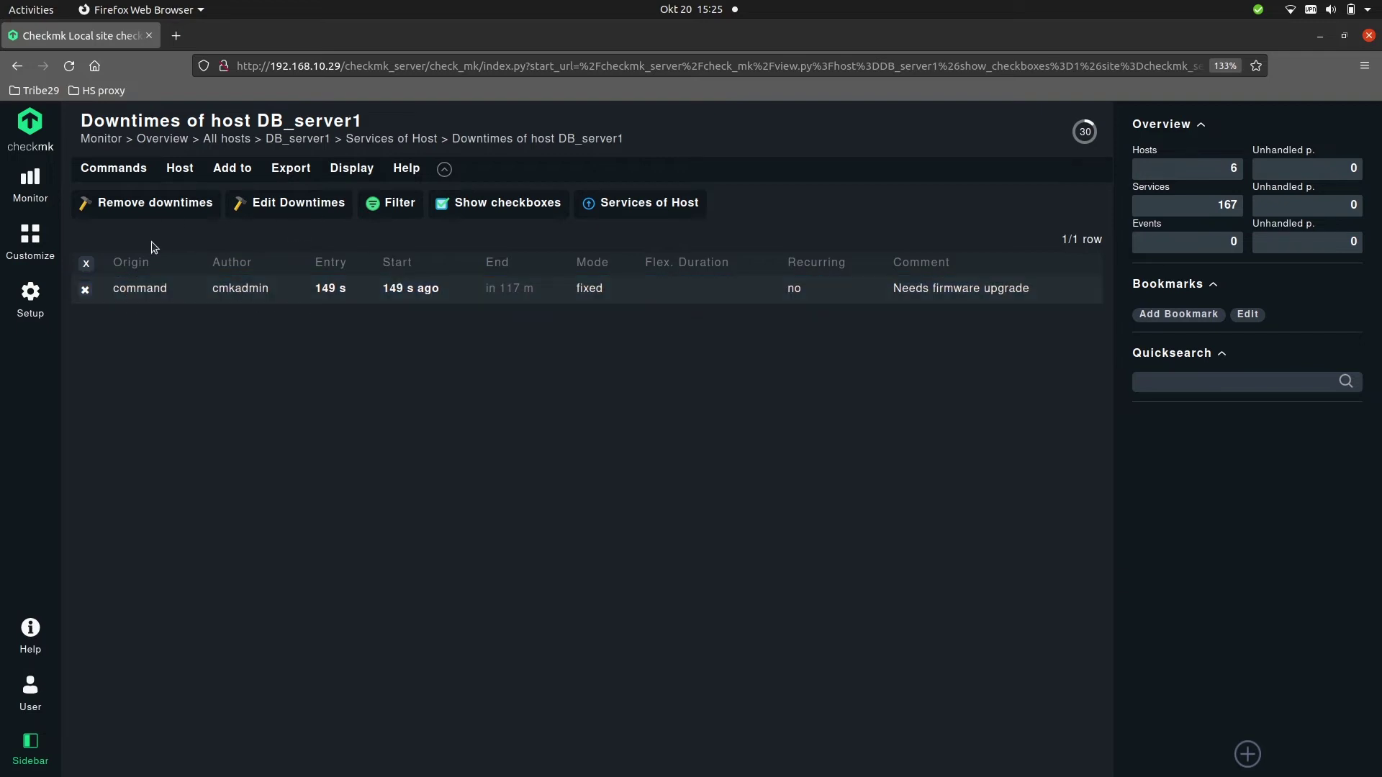
{"action": "left_click", "coordinate": [295, 205]}
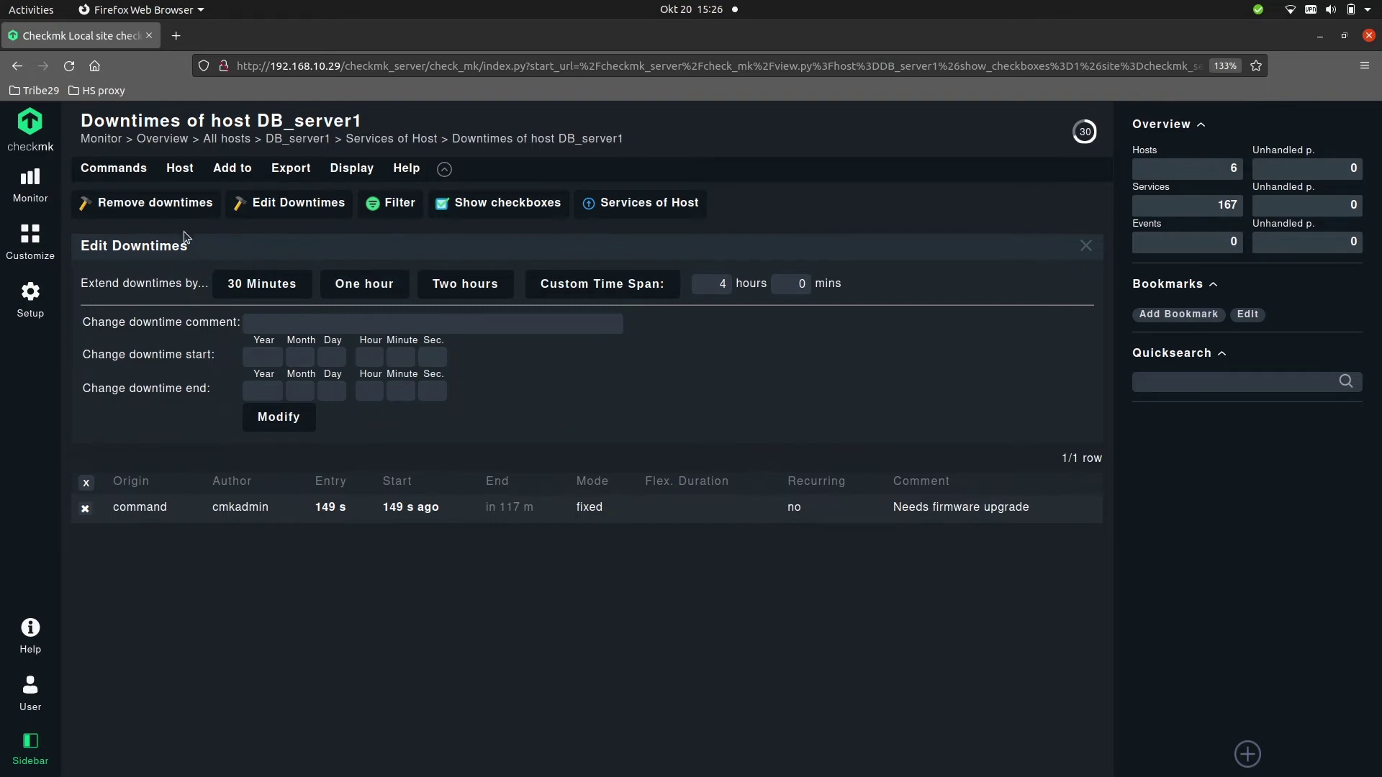
{"action": "left_click", "coordinate": [362, 287]}
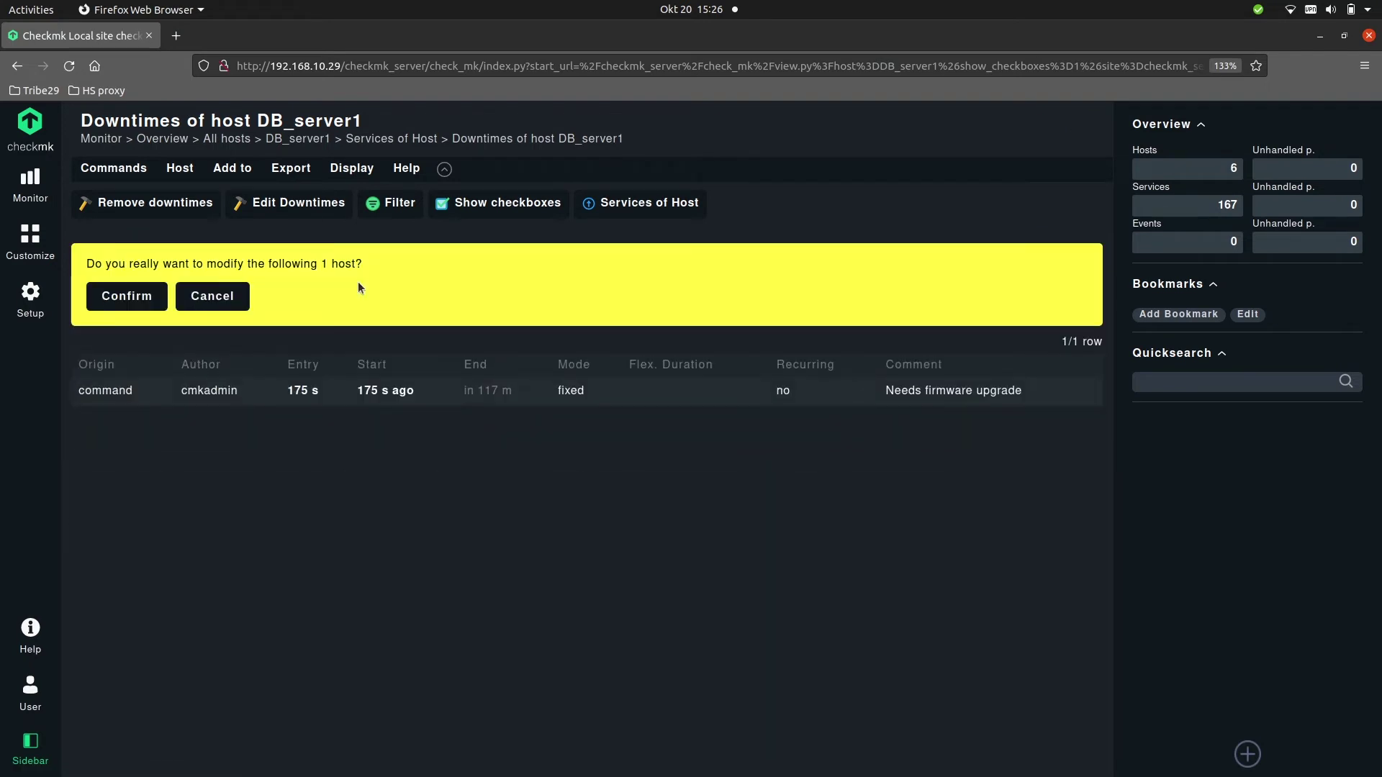
{"action": "left_click", "coordinate": [138, 298]}
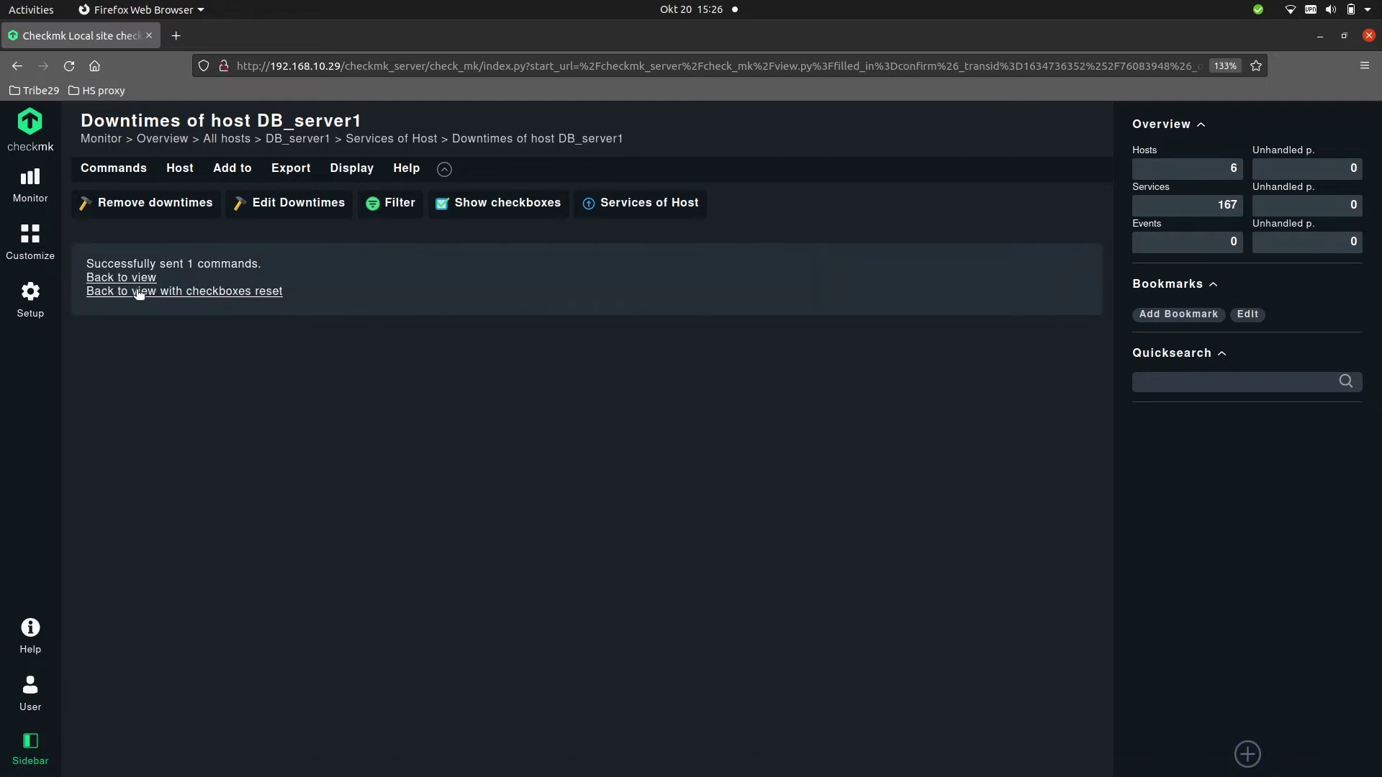
{"action": "left_click", "coordinate": [142, 279]}
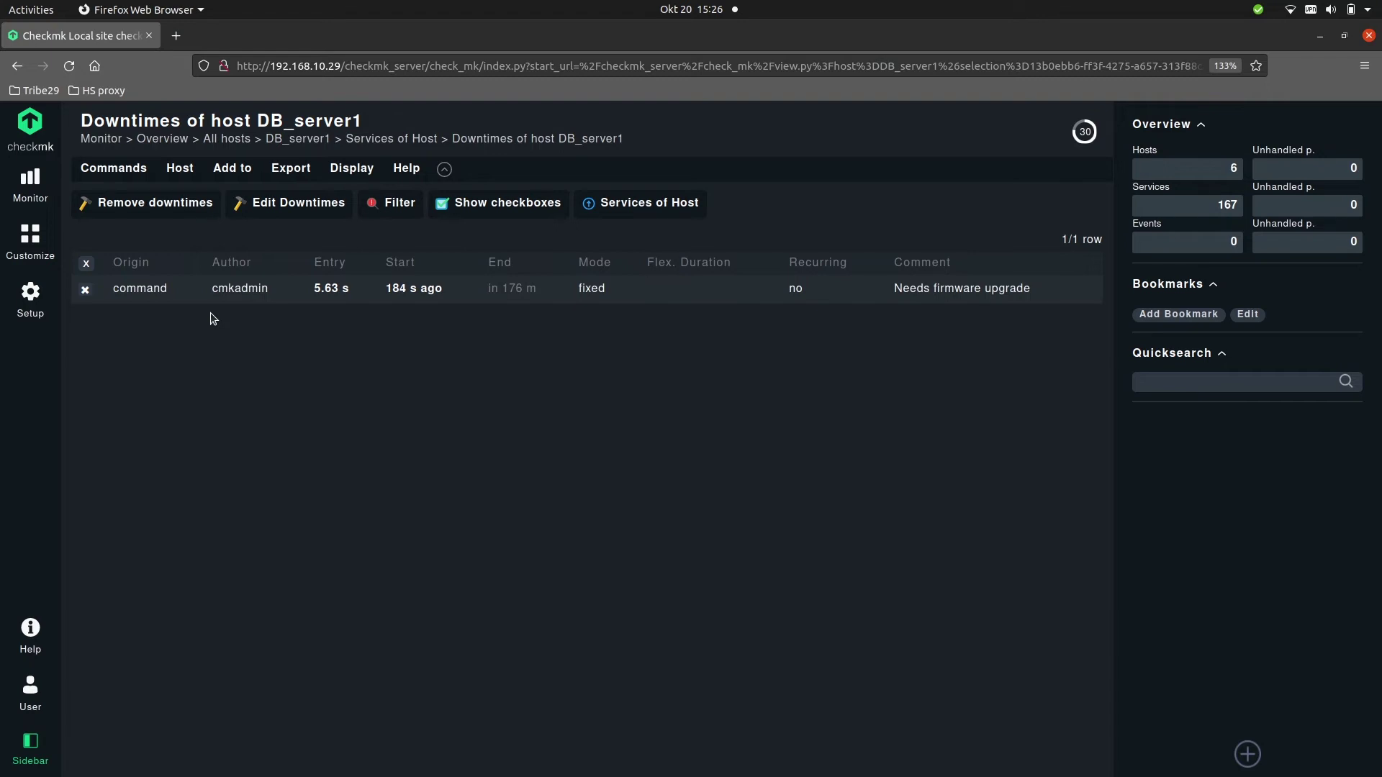
Open the status page of host DB_server1 from the list of all hosts
{"action": "left_click", "coordinate": [30, 183]}
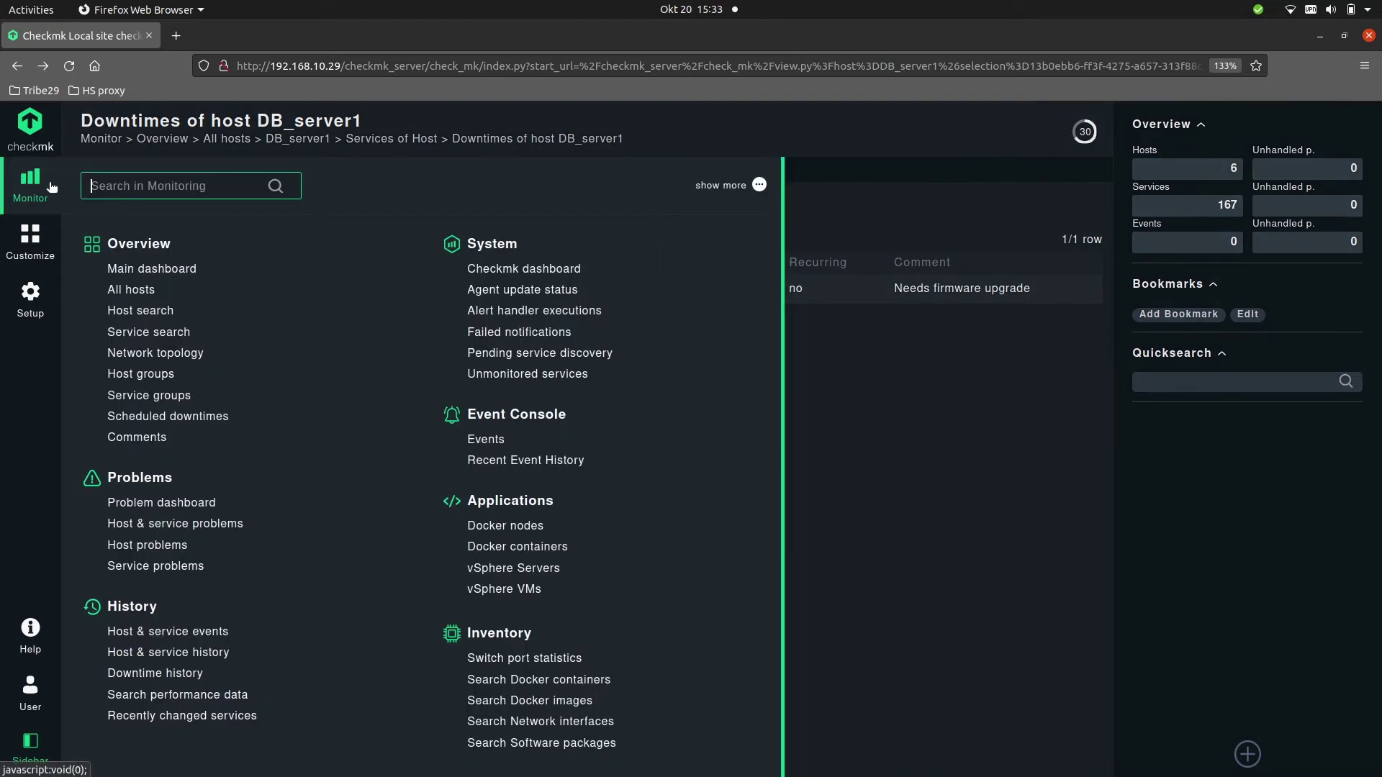
{"action": "left_click", "coordinate": [136, 291]}
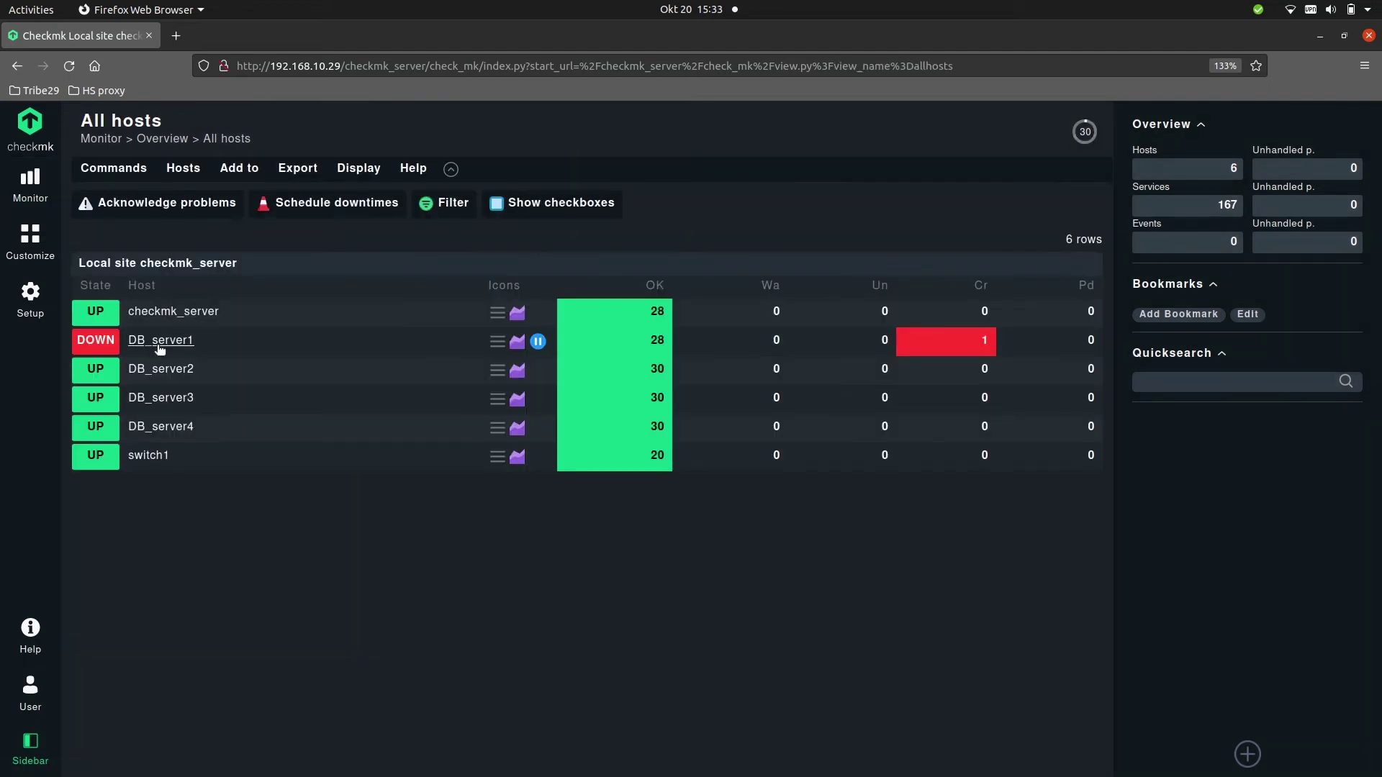
{"action": "left_click", "coordinate": [160, 349]}
{"action": "left_click", "coordinate": [112, 263]}
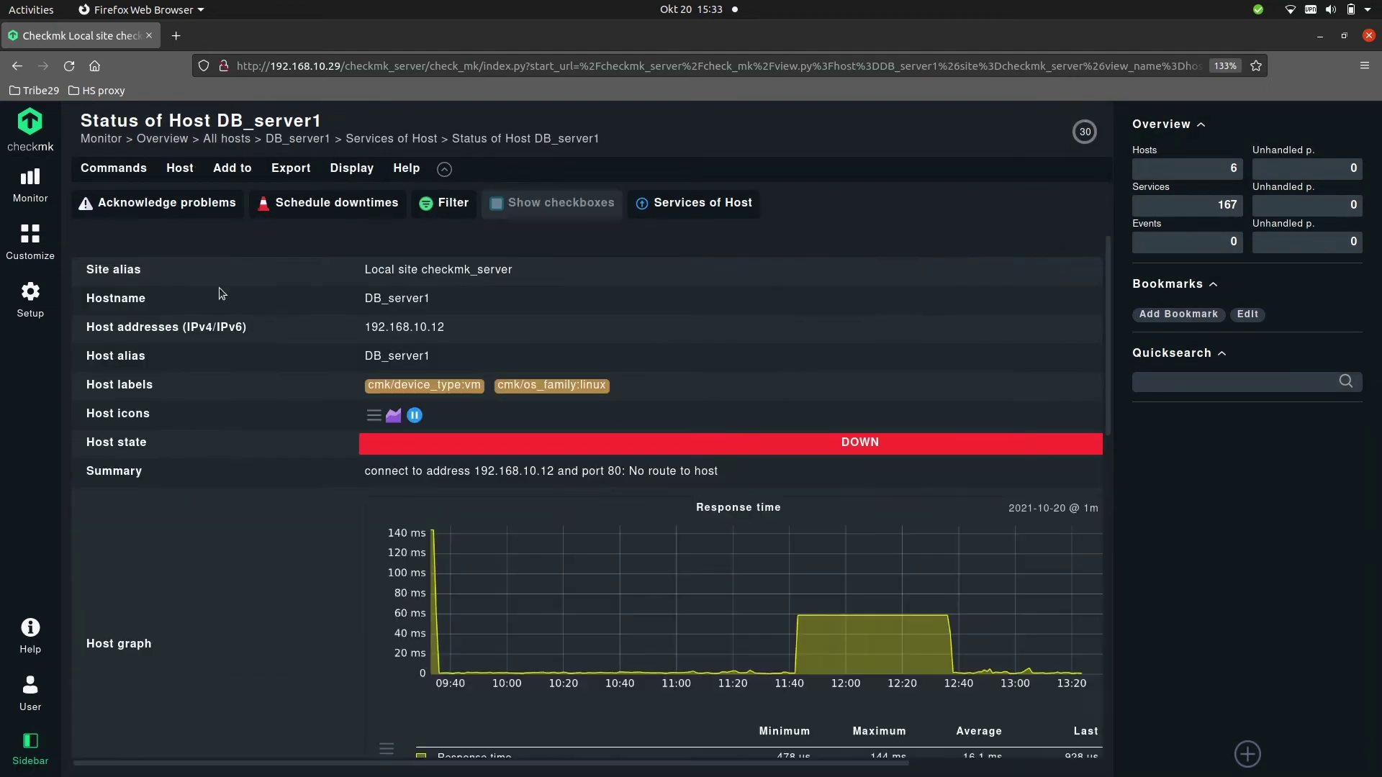
Try out the flexible duration, child host, recursive and regular repeat options in DB_server1's downtime form without scheduling anything
{"action": "left_click", "coordinate": [381, 214]}
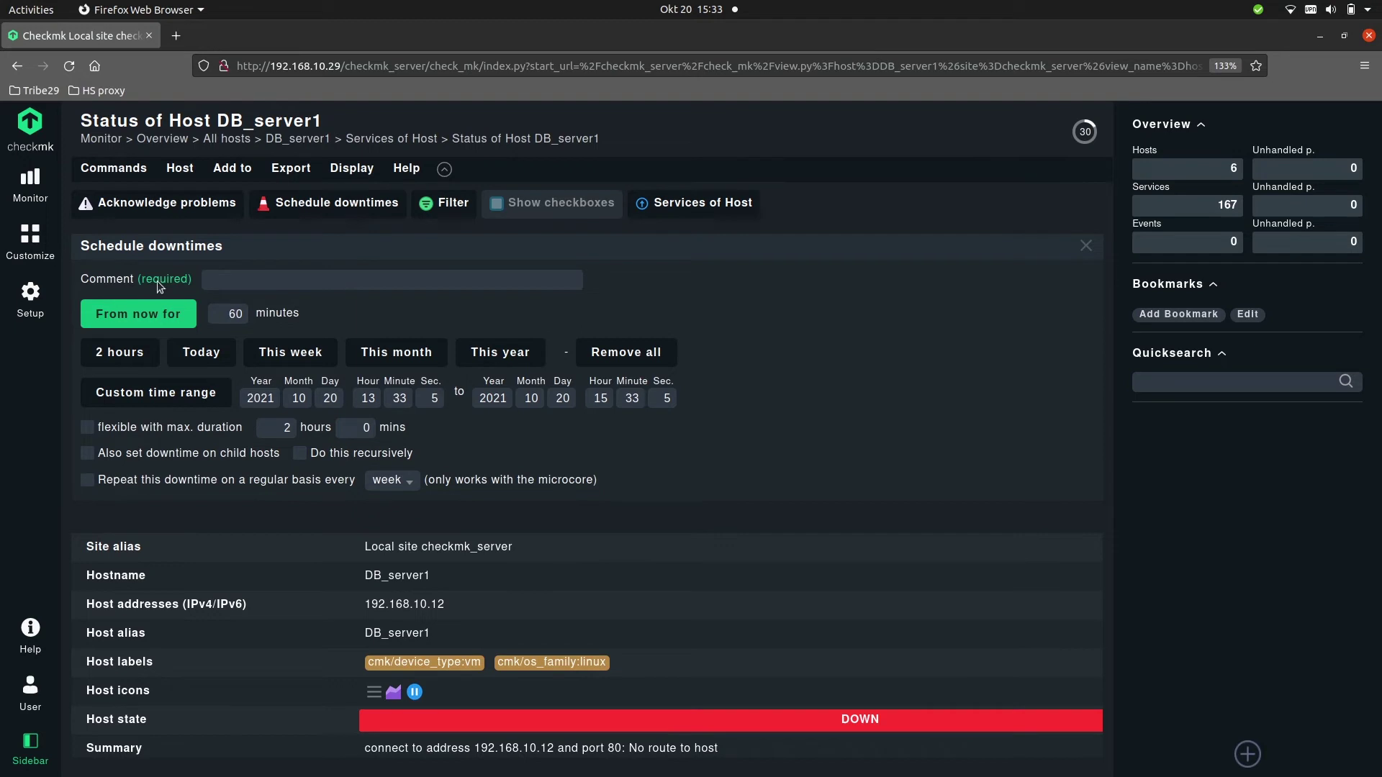
{"action": "left_click", "coordinate": [90, 428]}
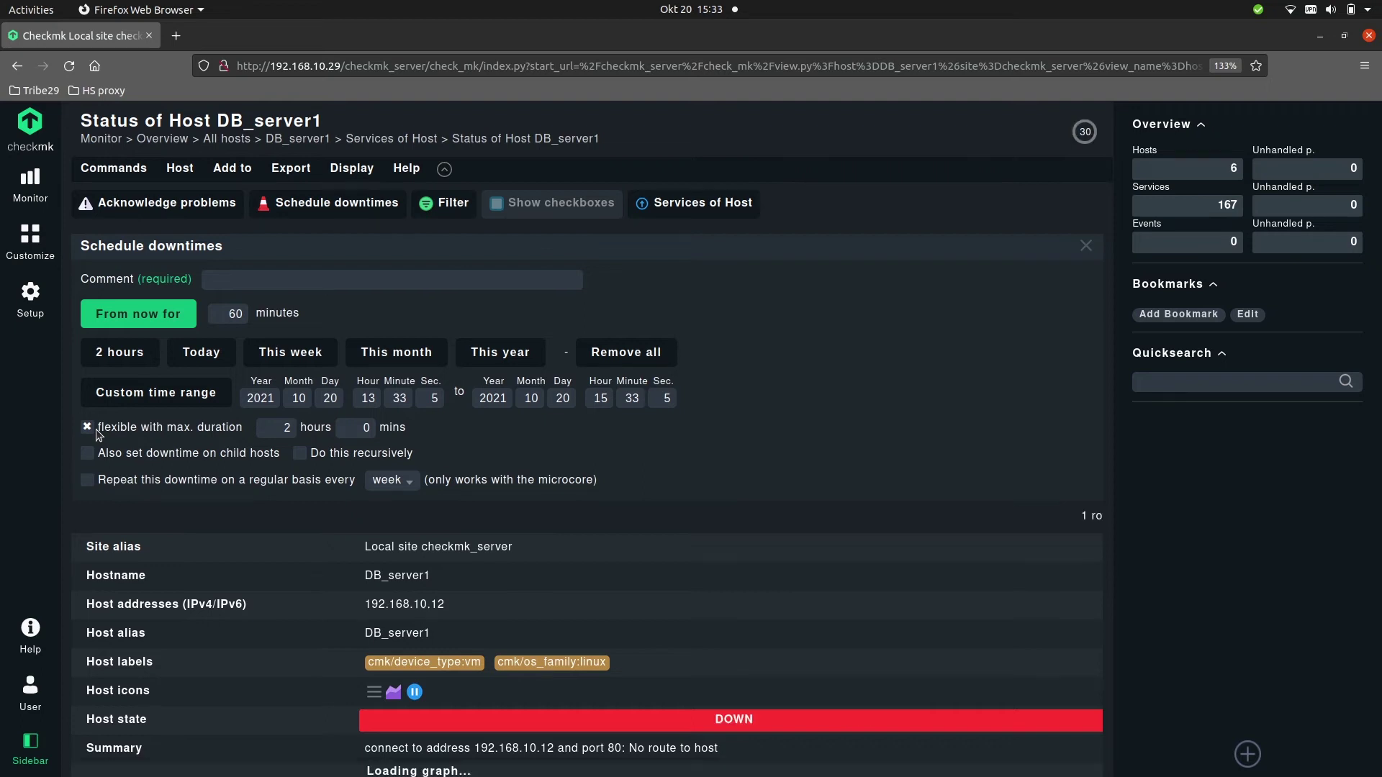
{"action": "left_click", "coordinate": [100, 427]}
{"action": "left_click", "coordinate": [122, 457]}
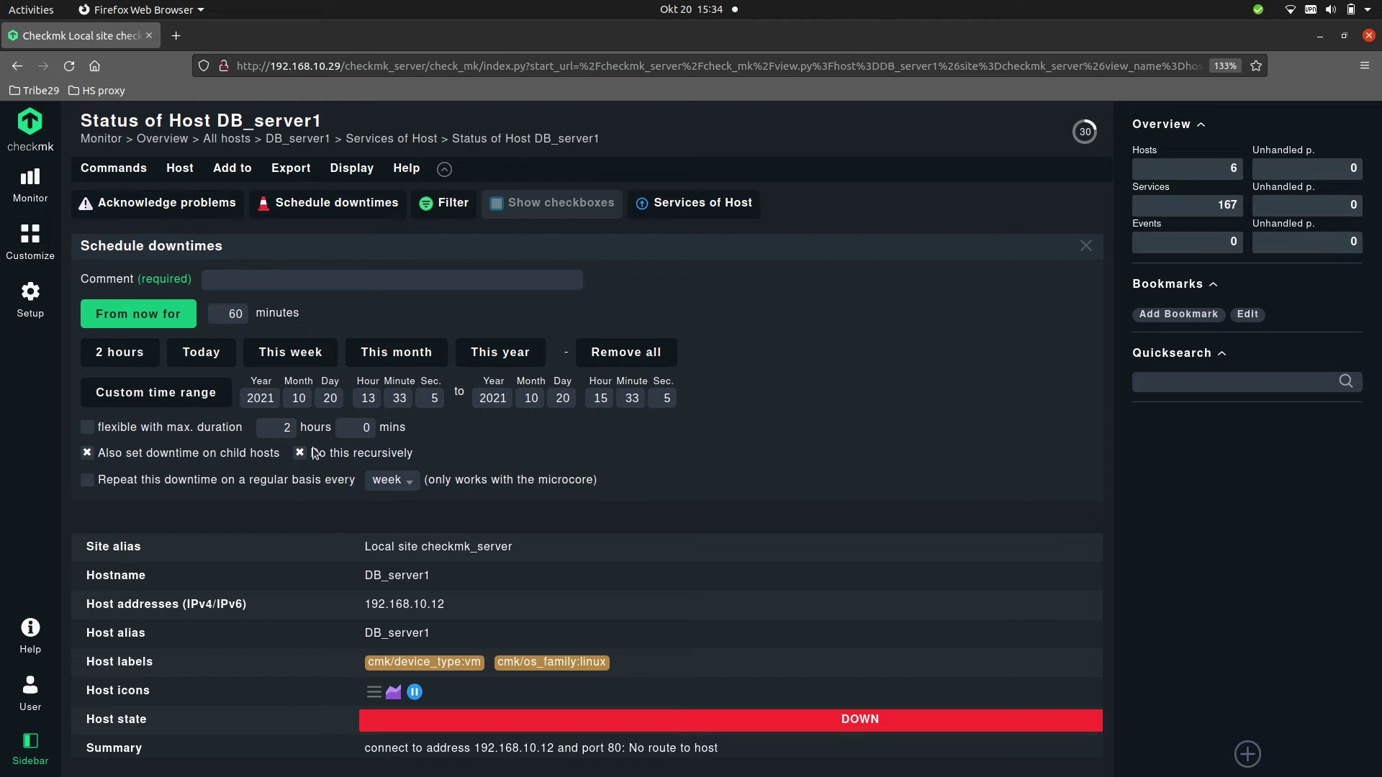
{"action": "left_click", "coordinate": [181, 451]}
{"action": "left_click", "coordinate": [141, 488]}
{"action": "left_click", "coordinate": [87, 481]}
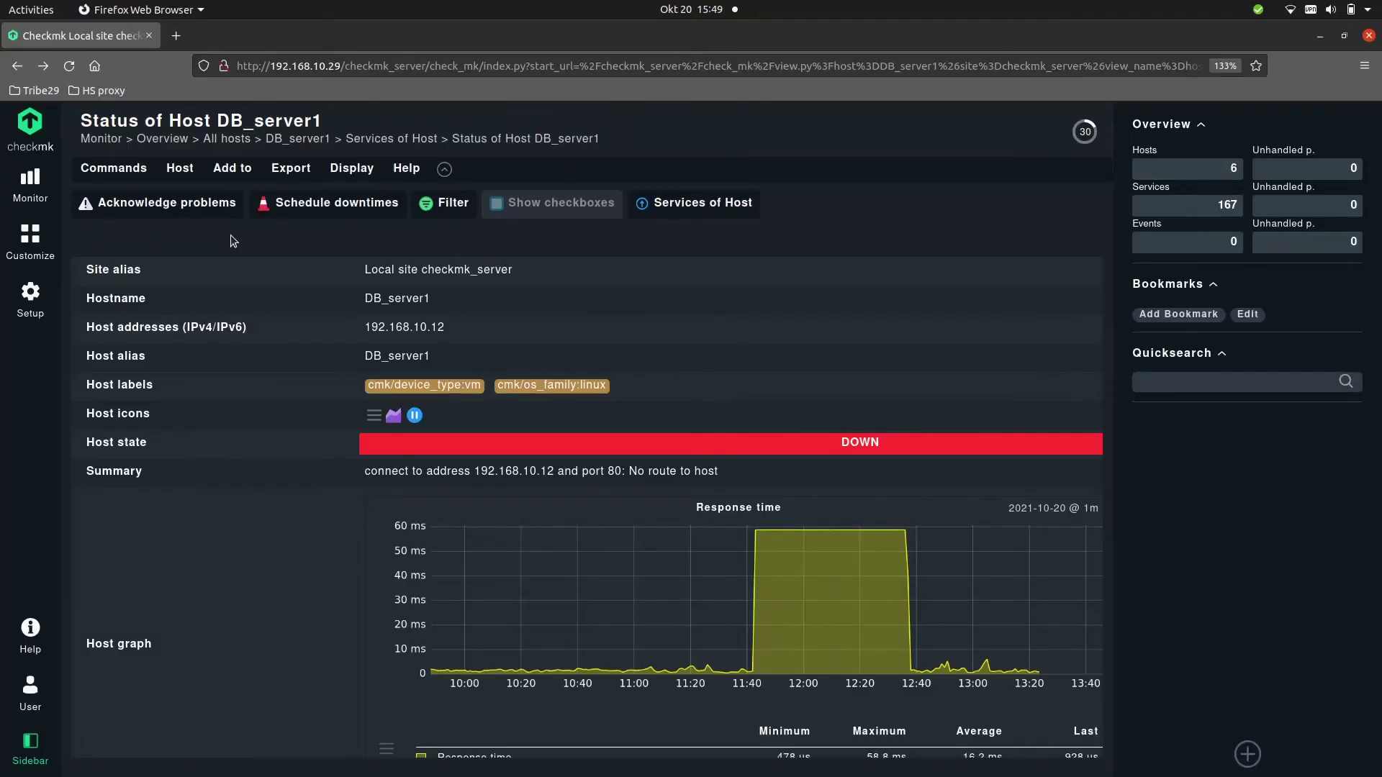
Find the "Recurring downtimes for hosts" ruleset by searching the setup for "downtime" and start a new rule in the Main directory
{"action": "left_click", "coordinate": [22, 305]}
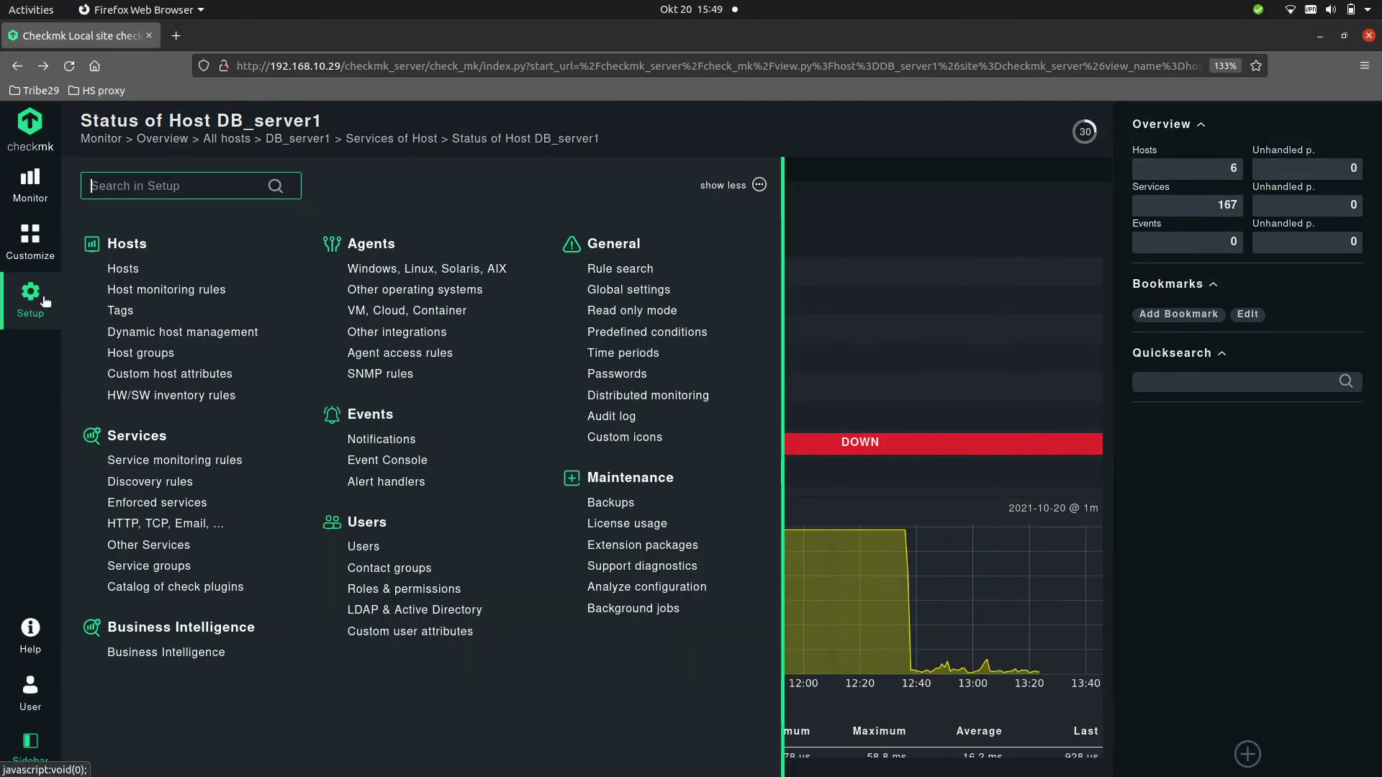
{"action": "type", "text": "downtime"}
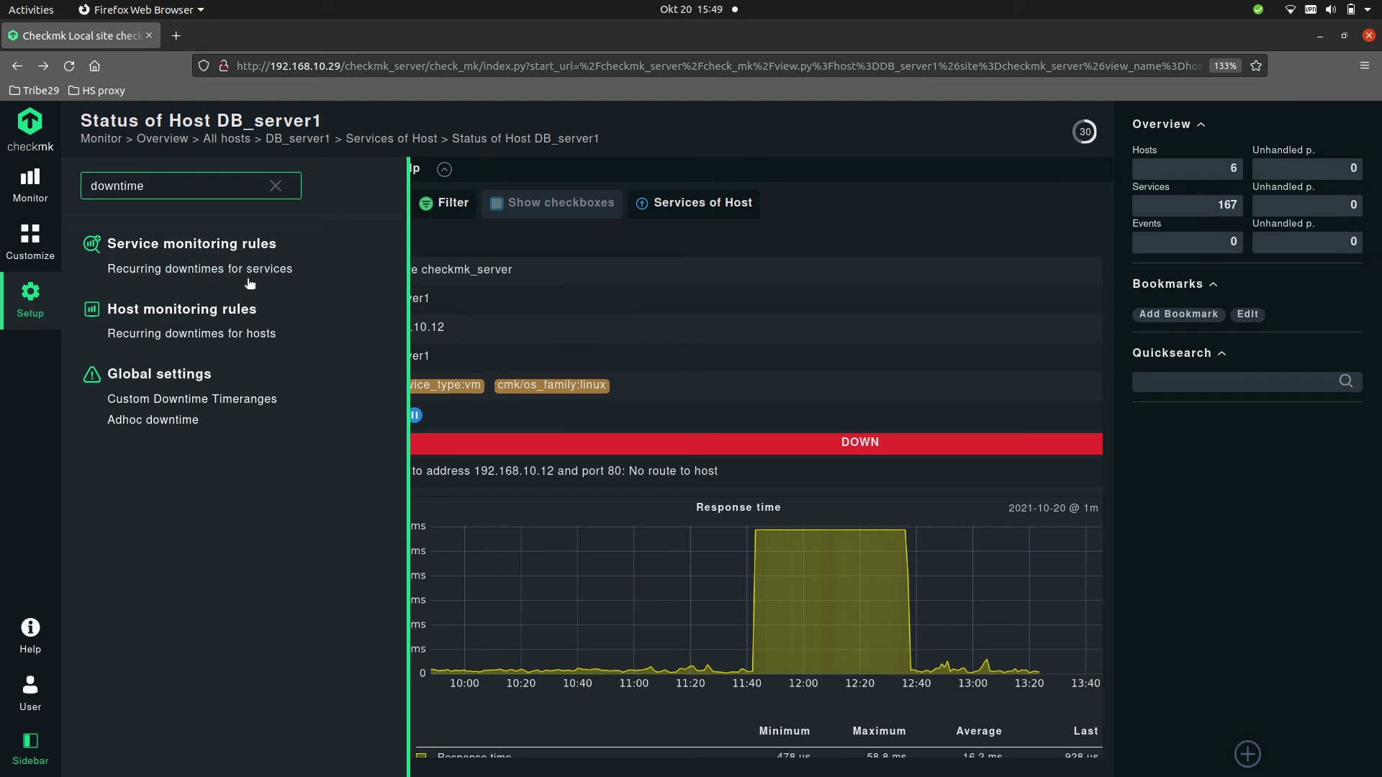
{"action": "left_click", "coordinate": [174, 334]}
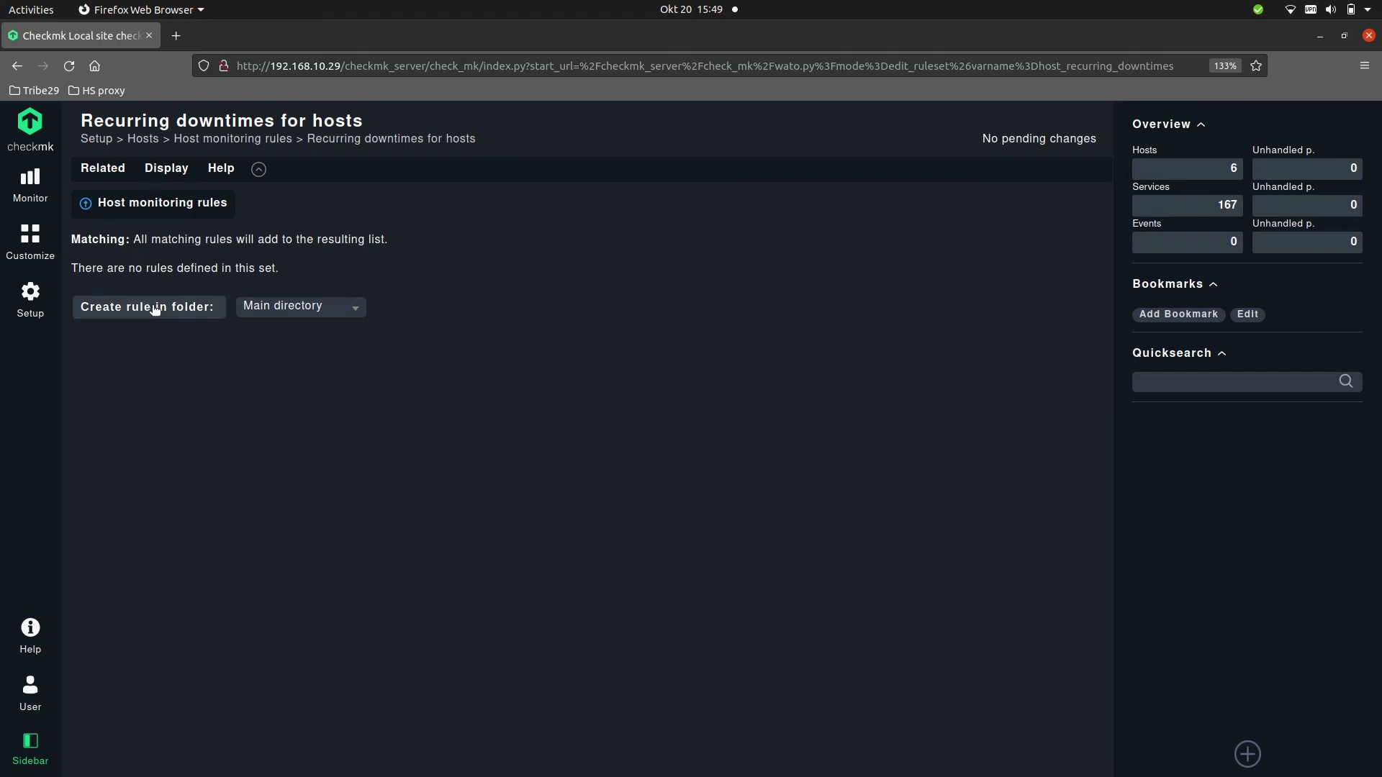
{"action": "left_click", "coordinate": [152, 308]}
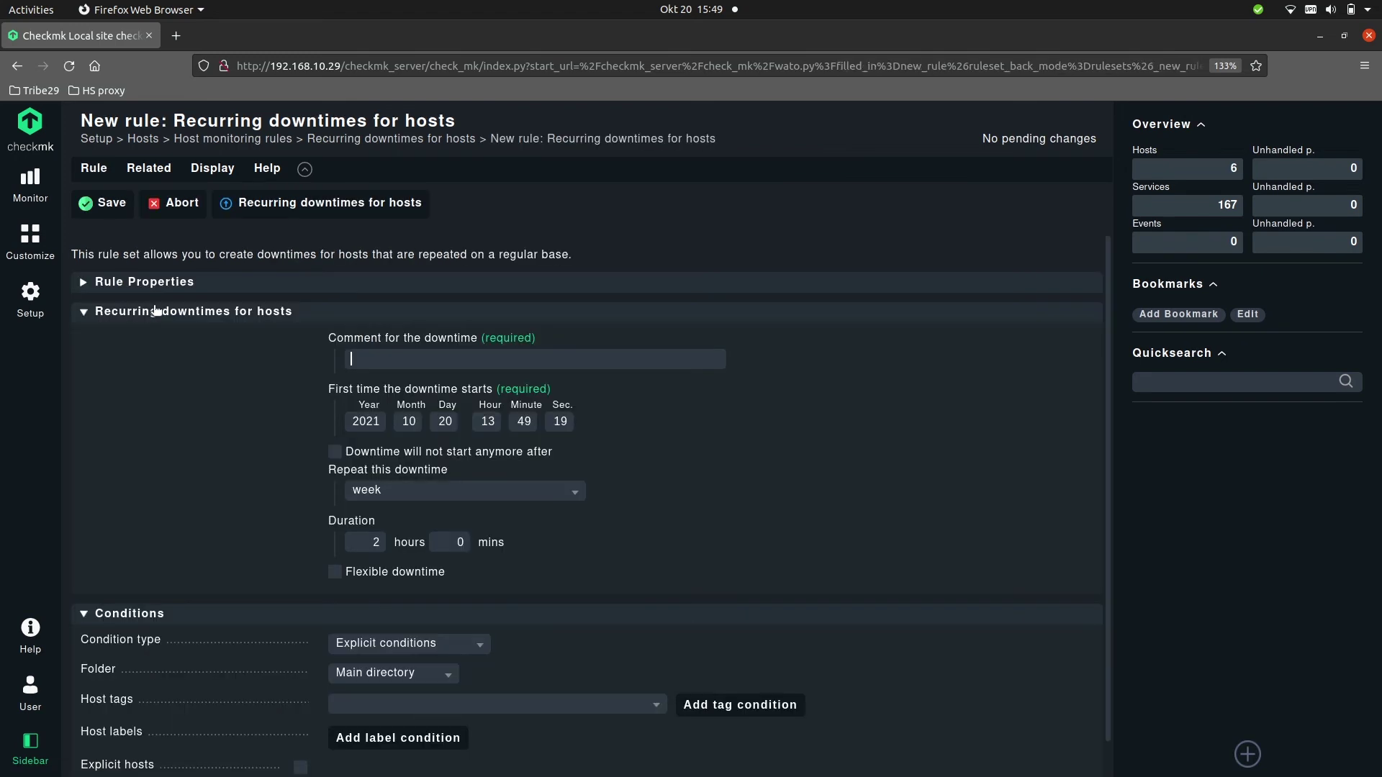
Set the rule's comment to "Reboot database servers" and its first downtime start time to 17:00:00
{"action": "left_click", "coordinate": [372, 359]}
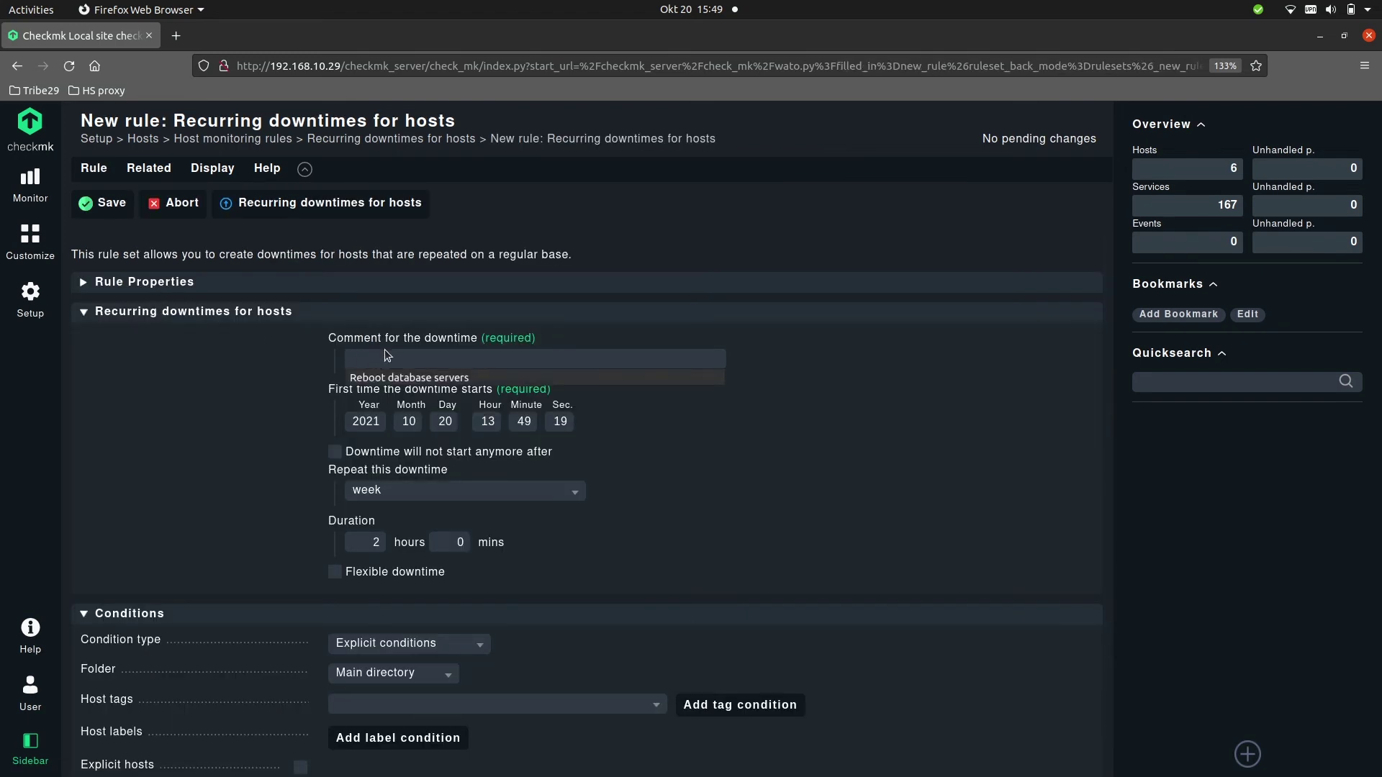
{"action": "left_click", "coordinate": [384, 355]}
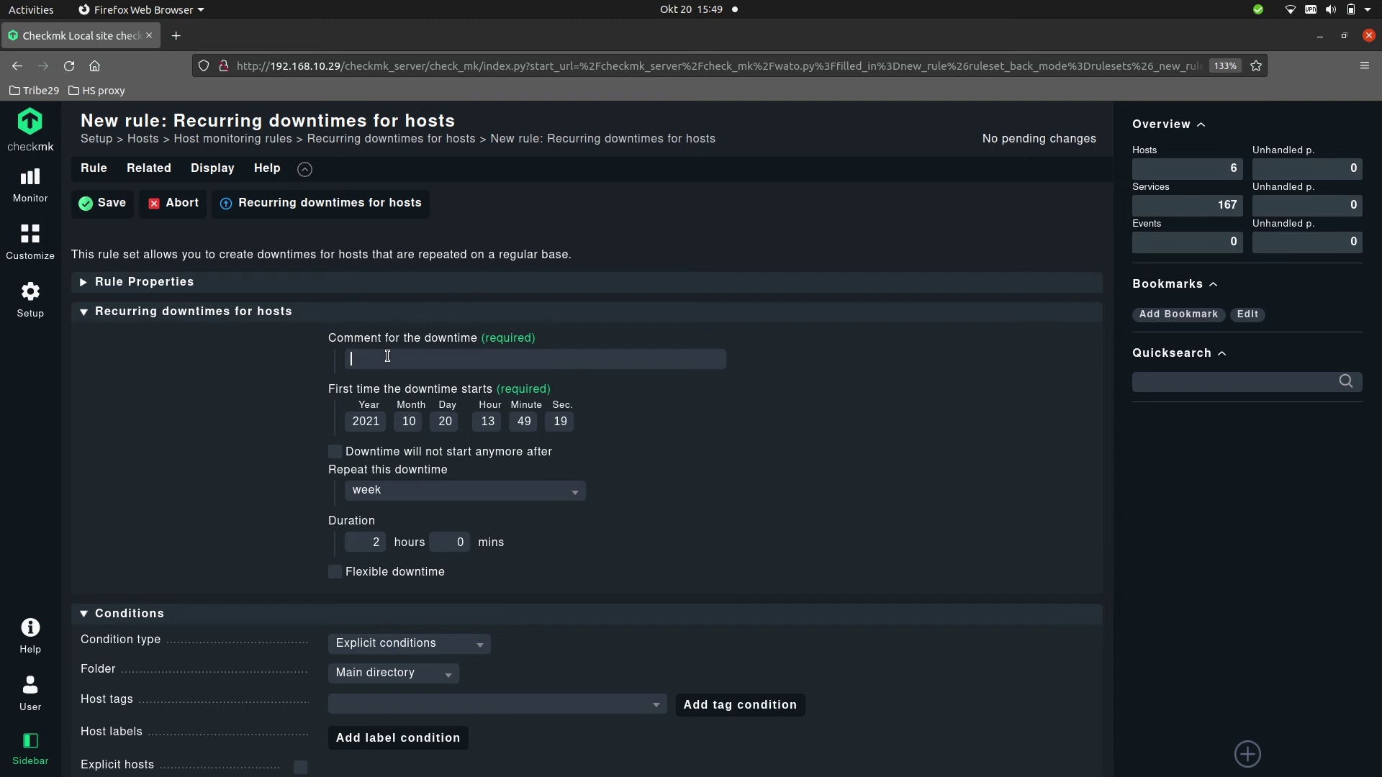
{"action": "type", "text": "Rebo"}
{"action": "key", "text": "Down"}
{"action": "key", "text": "Return"}
{"action": "double_click", "coordinate": [473, 424]}
{"action": "type", "text": "17"}
{"action": "key", "text": "Tab"}
{"action": "type", "text": "0"}
{"action": "key", "text": "Tab"}
{"action": "type", "text": "0"}
{"action": "left_click", "coordinate": [257, 472]}
{"action": "left_click", "coordinate": [336, 451]}
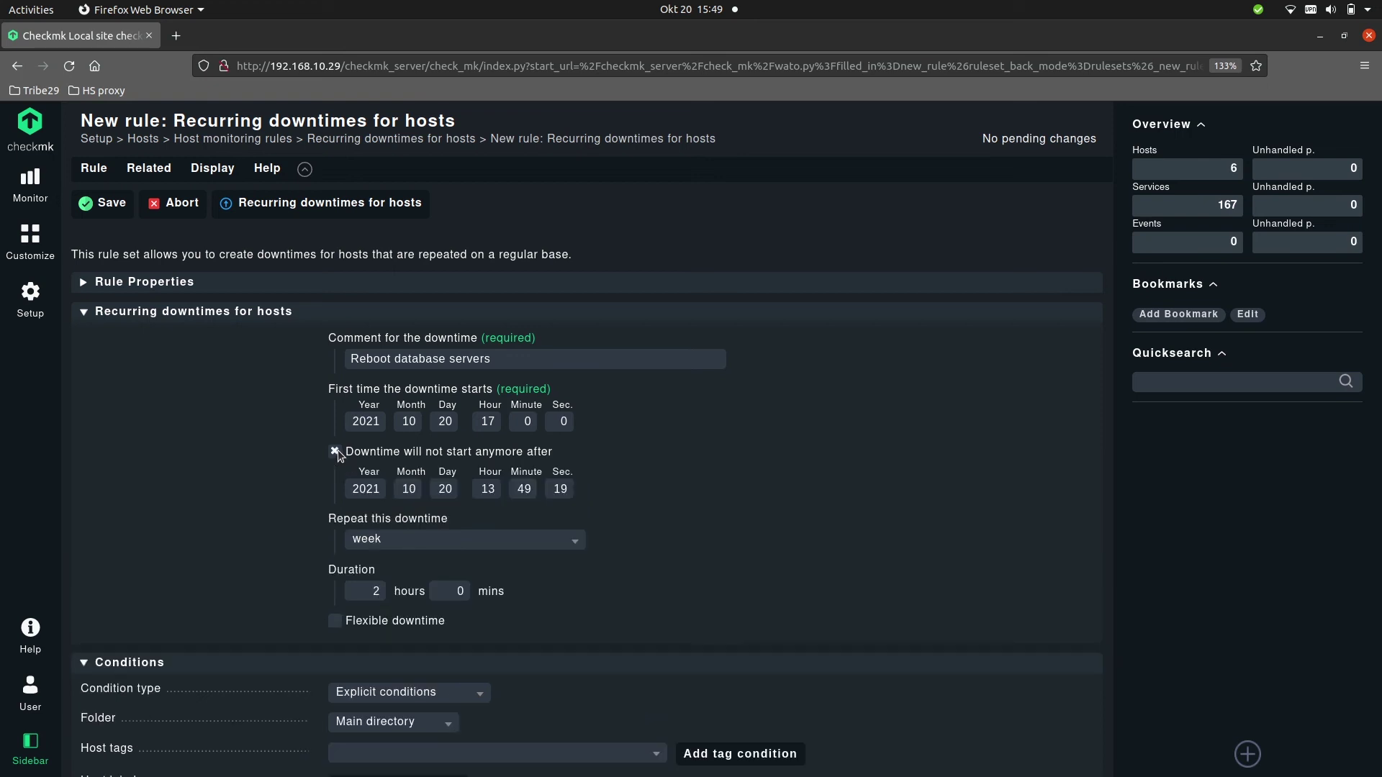
{"action": "left_click_drag", "start_coordinate": [381, 489], "coordinate": [375, 489]}
{"action": "type", "text": "2"}
{"action": "left_click", "coordinate": [391, 451]}
{"action": "left_click", "coordinate": [390, 451]}
{"action": "left_click", "coordinate": [391, 451]}
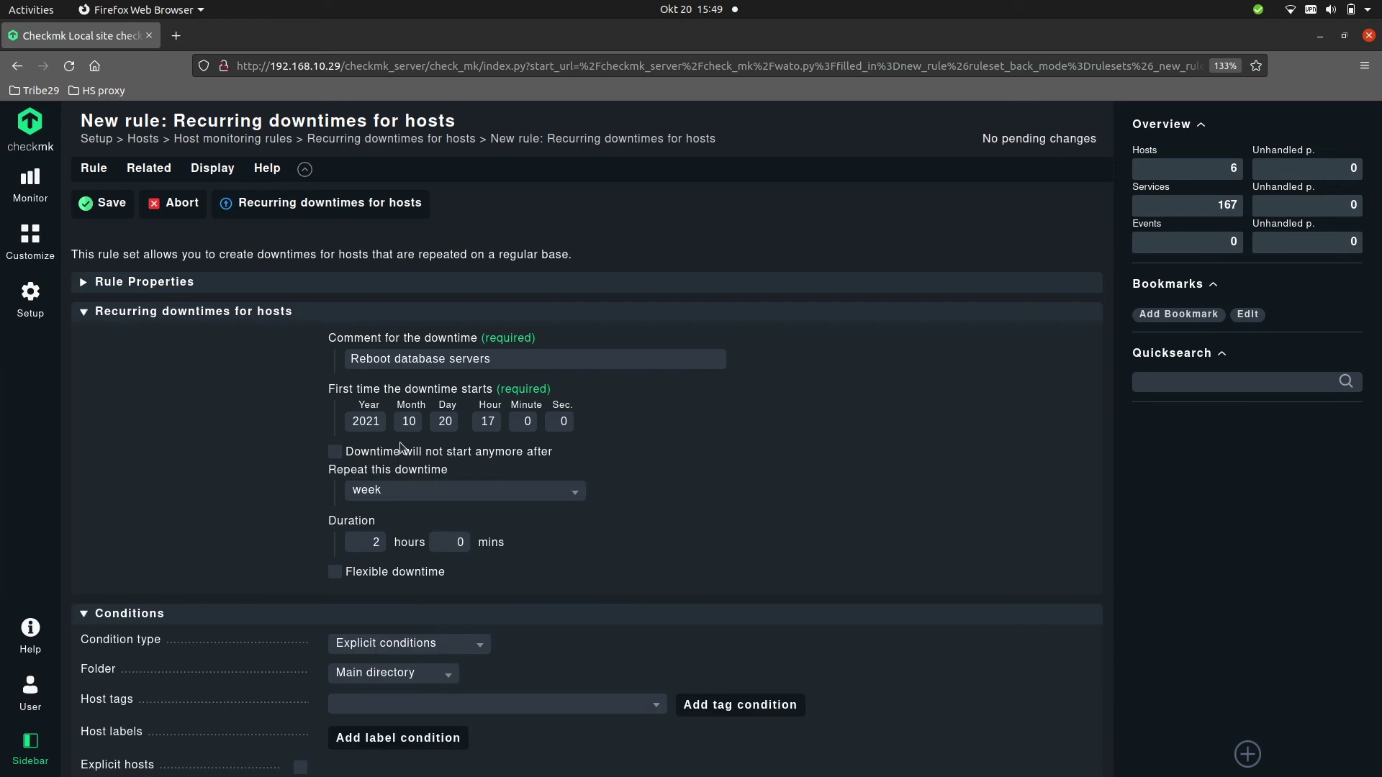
Repeat the downtime every week and set its duration to 0 hours 10 mins
{"action": "left_click", "coordinate": [414, 490]}
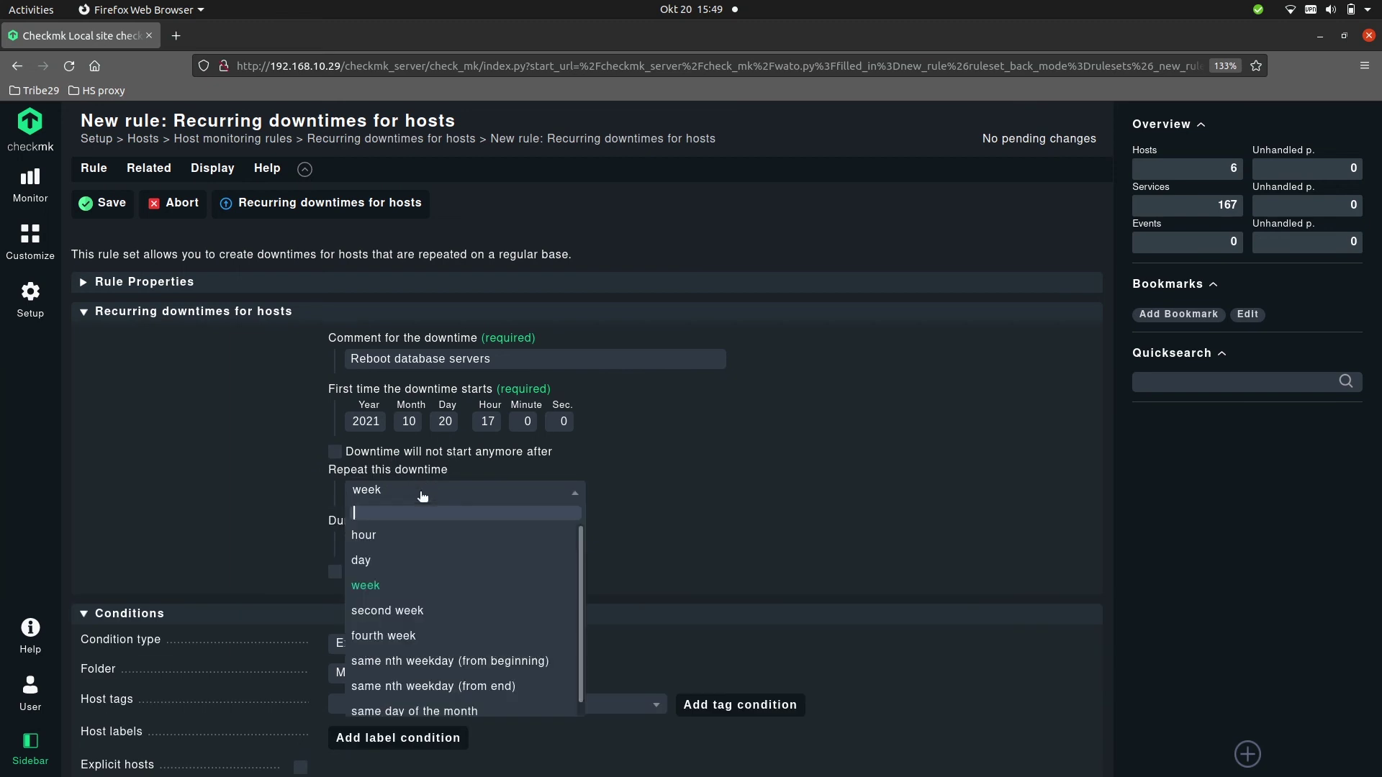
{"action": "left_click", "coordinate": [373, 583]}
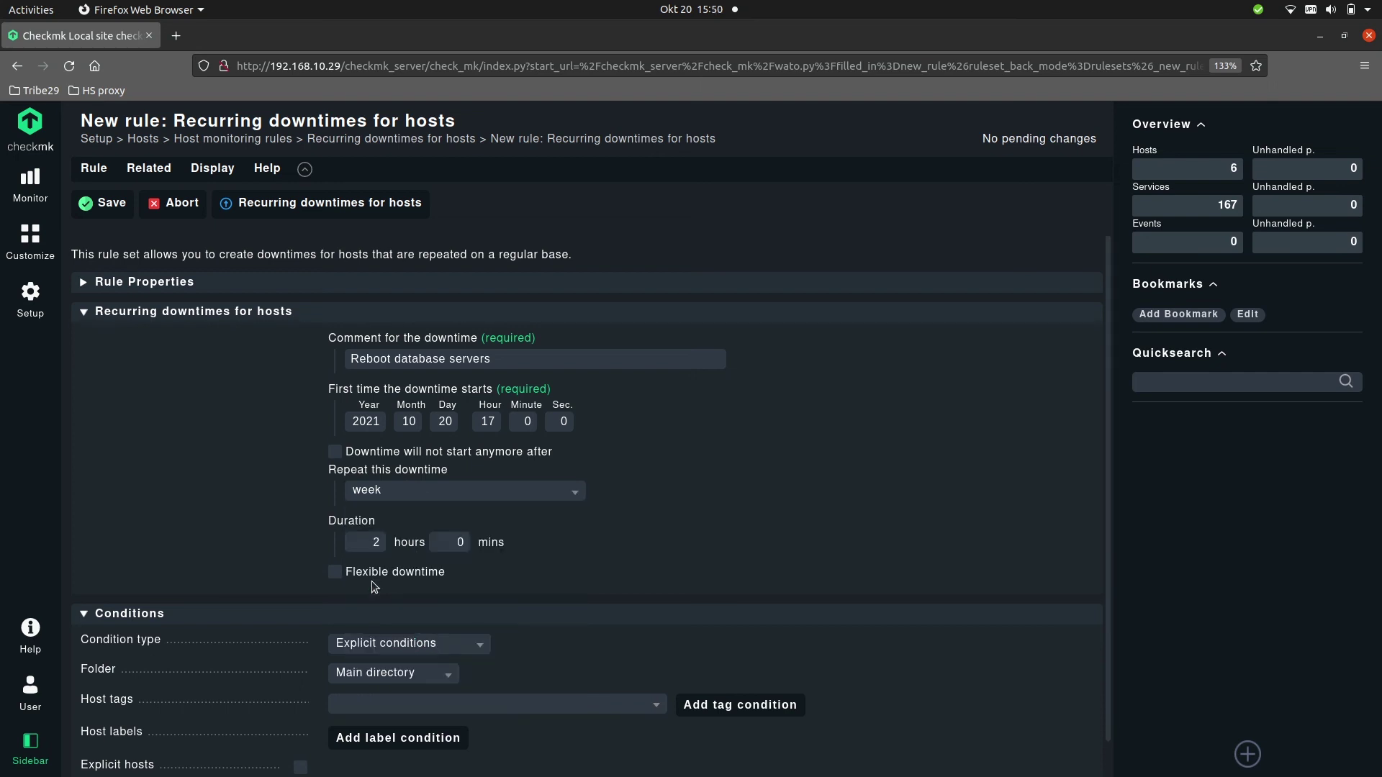
{"action": "double_click", "coordinate": [385, 539]}
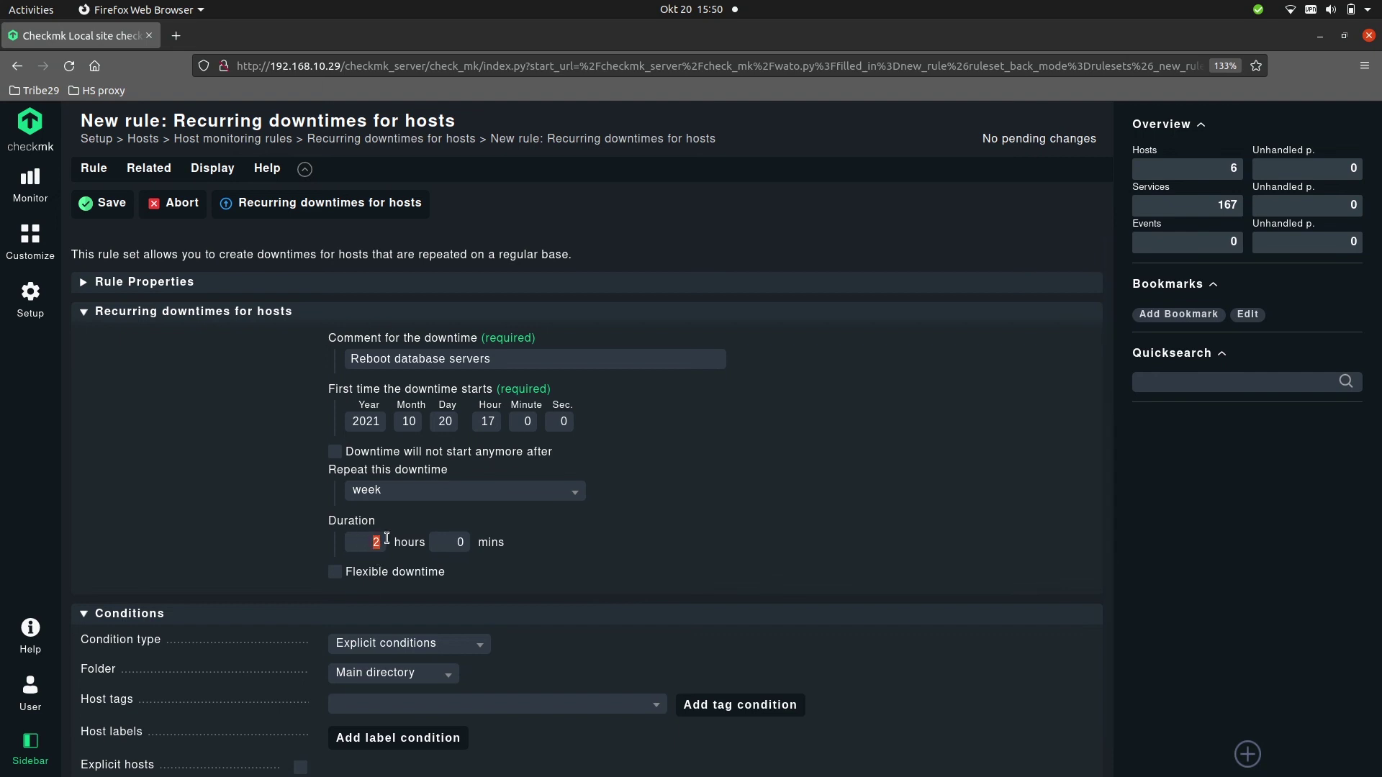
{"action": "type", "text": "0"}
{"action": "key", "text": "Tab"}
Make the downtime flexible with a flexible duration of 0 hours 30 mins
{"action": "left_click", "coordinate": [336, 572]}
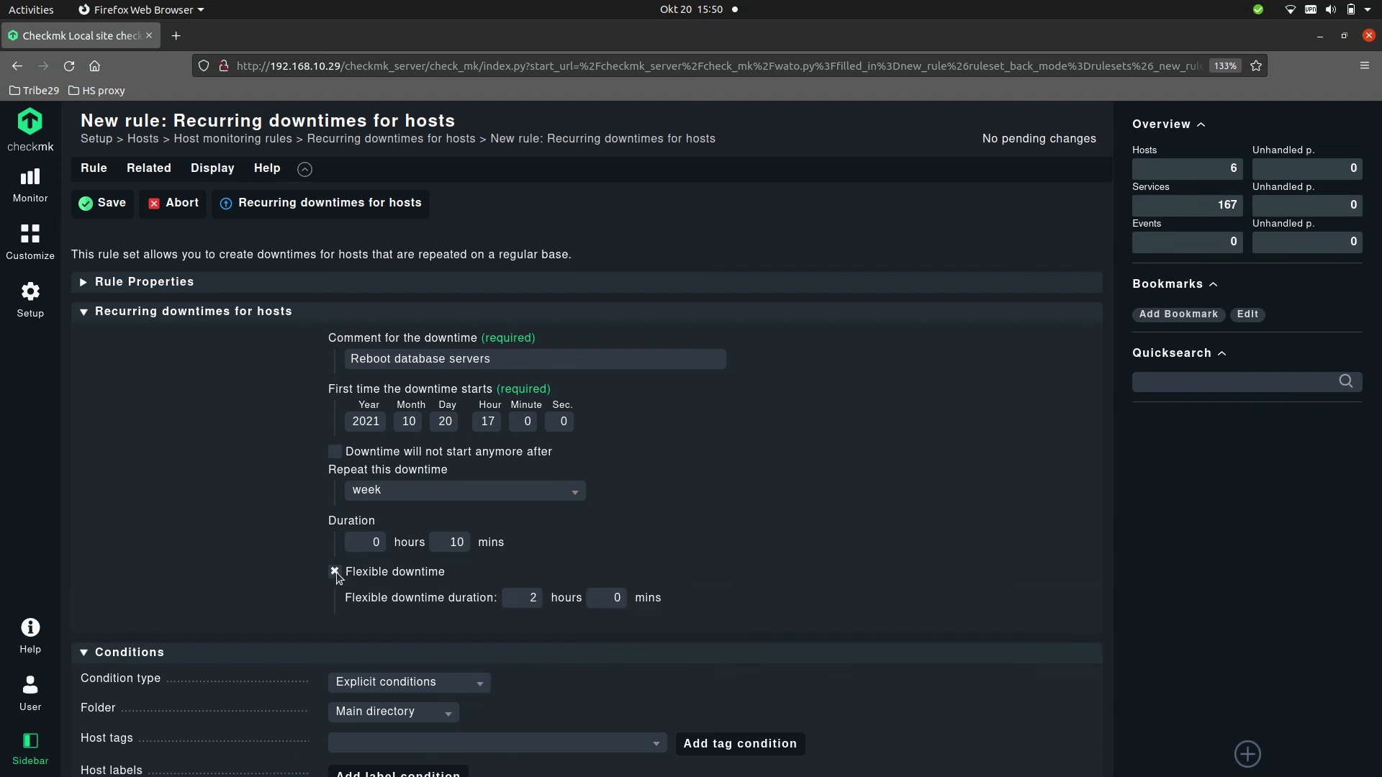
{"action": "double_click", "coordinate": [531, 597]}
{"action": "type", "text": "0"}
{"action": "key", "text": "Tab"}
{"action": "type", "text": "30"}
Limit the rule to hosts whose custom tag Application is Database server, and save the rule
{"action": "scroll", "coordinate": [259, 500], "scroll_direction": "down", "scroll_amount": 1}
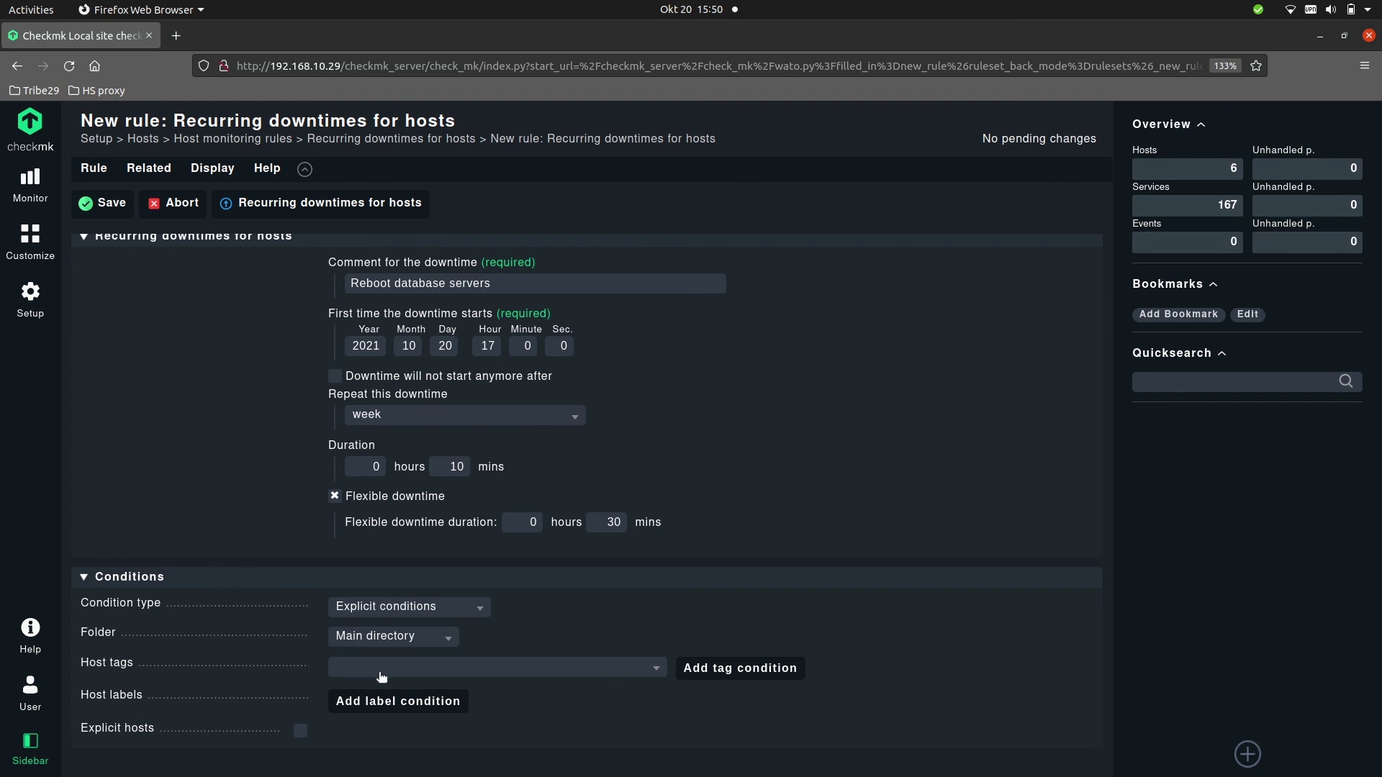
{"action": "left_click", "coordinate": [612, 669]}
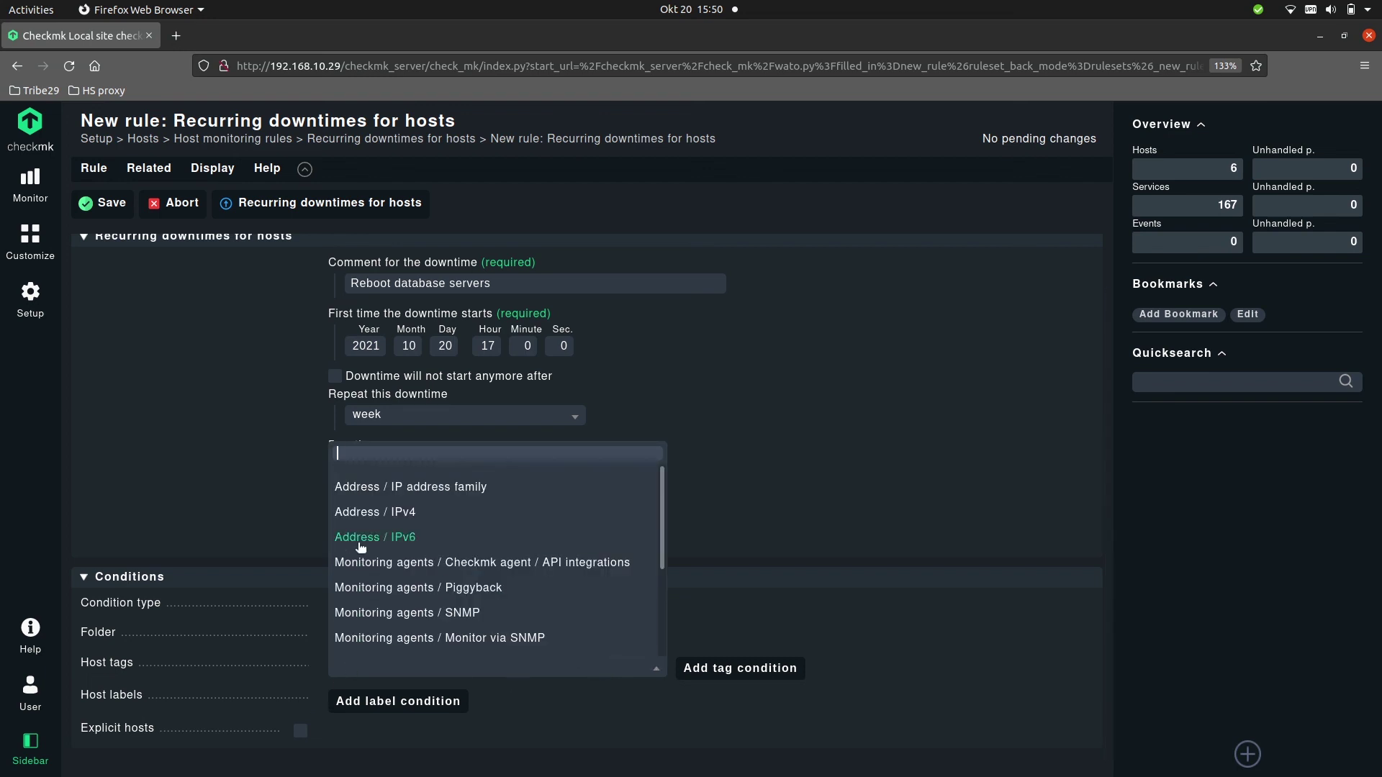
{"action": "type", "text": "app"}
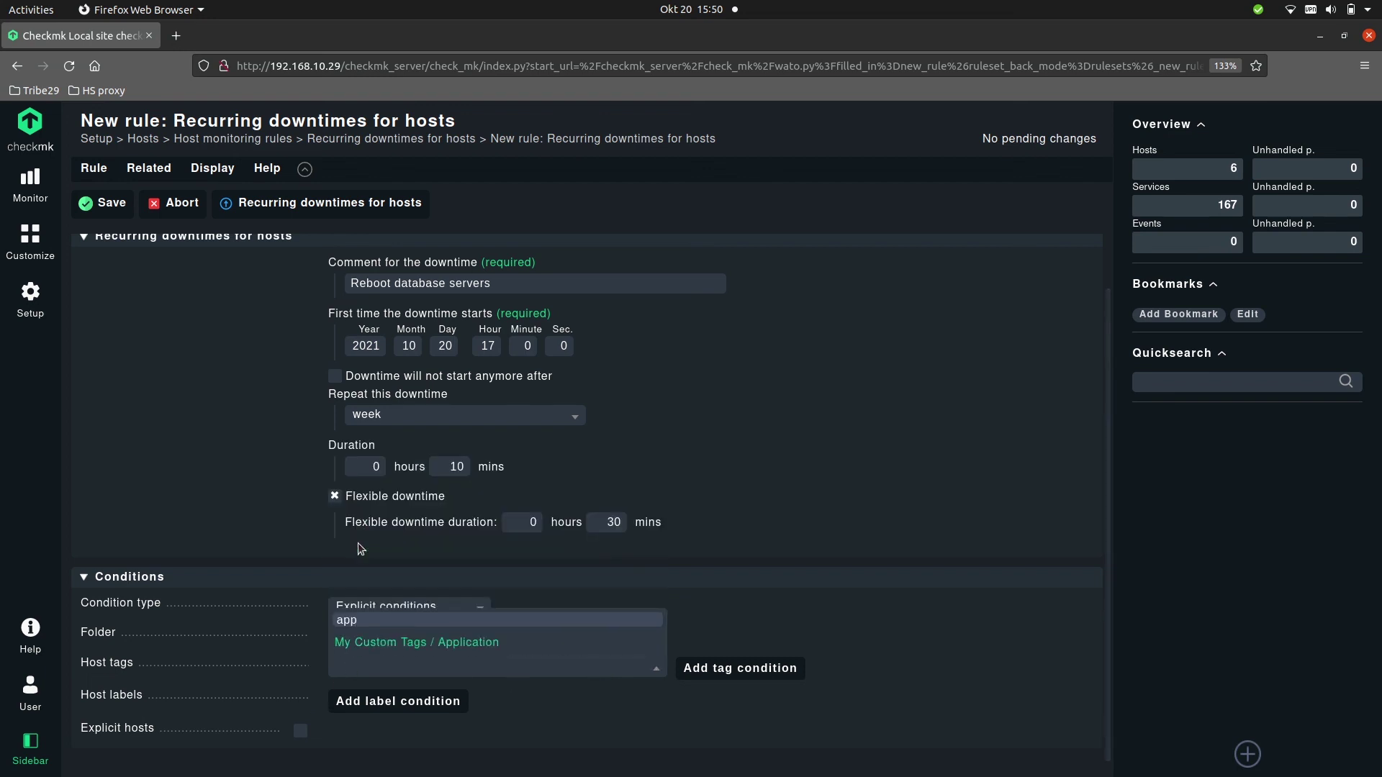
{"action": "left_click", "coordinate": [466, 641]}
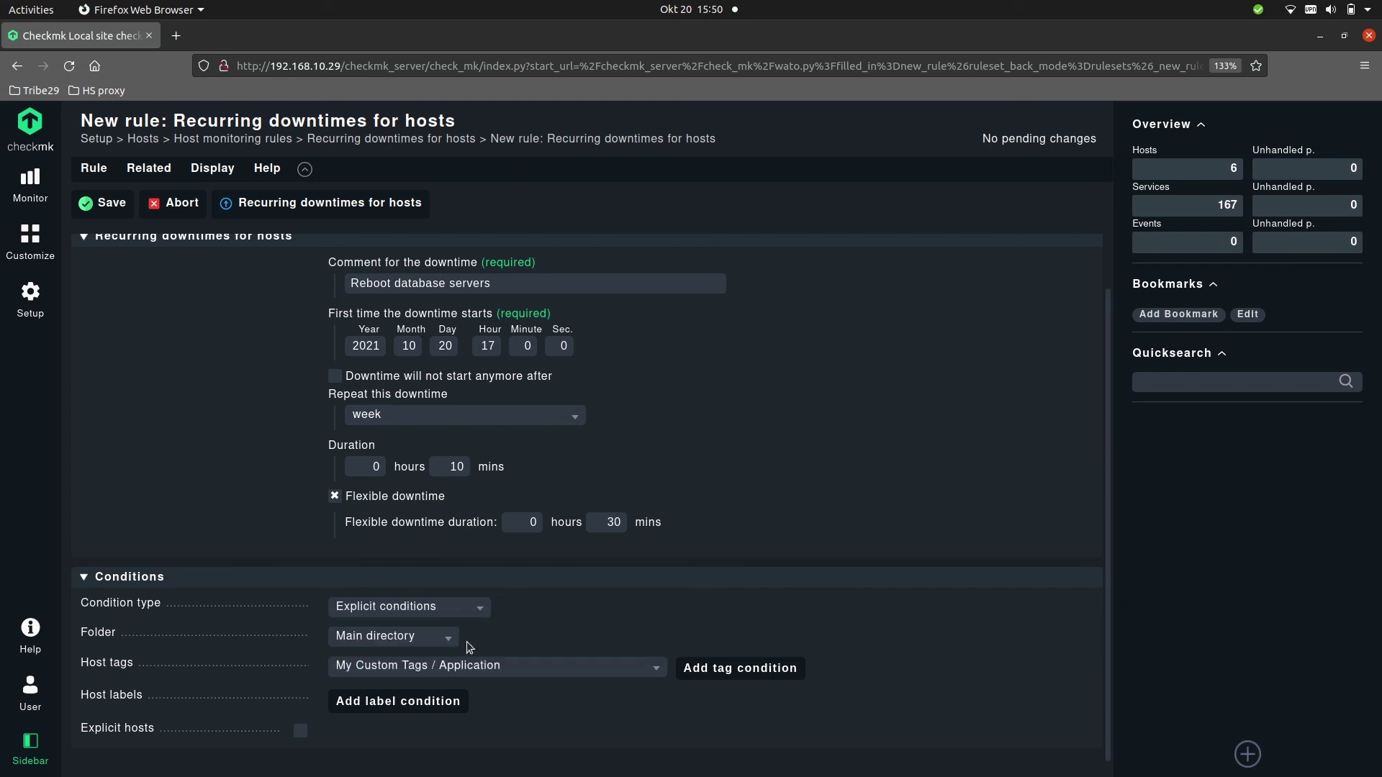
{"action": "left_click", "coordinate": [740, 668]}
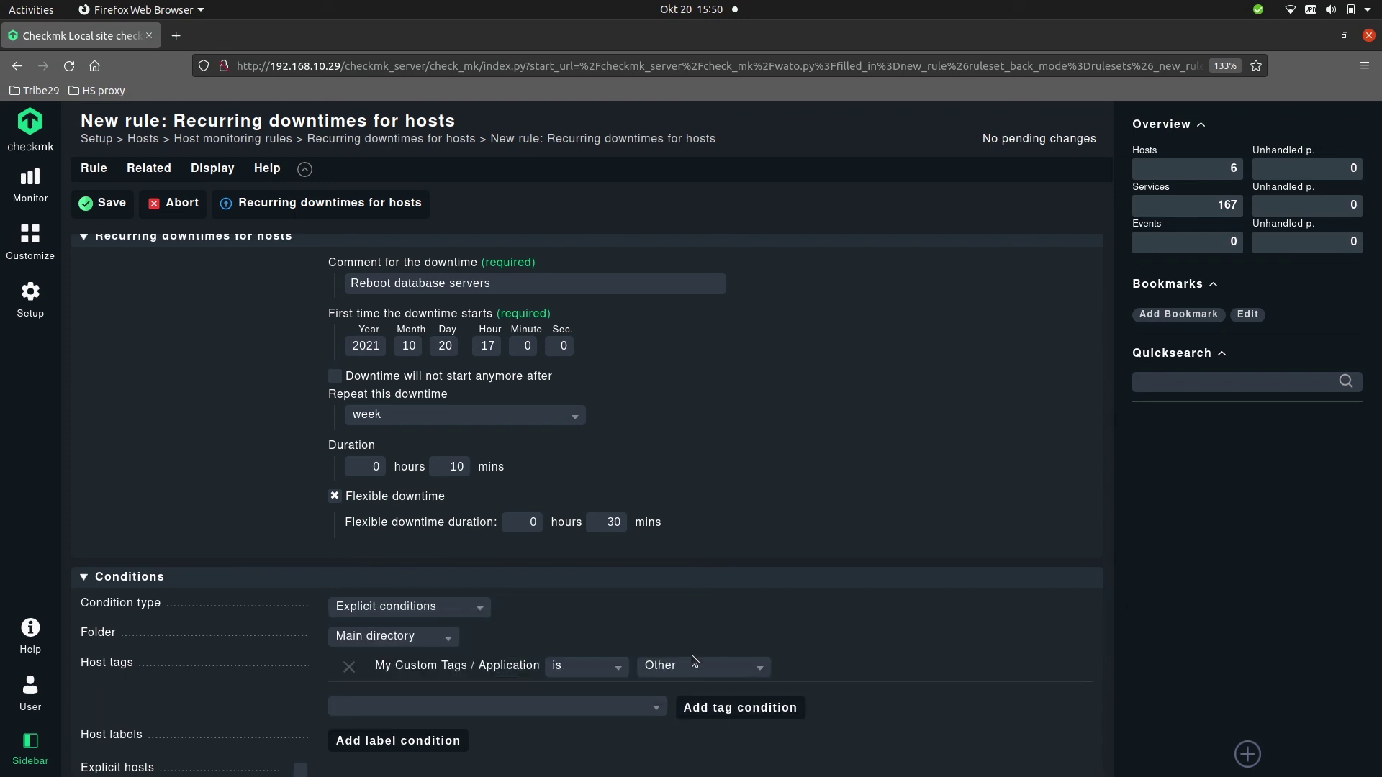
{"action": "left_click", "coordinate": [714, 669]}
{"action": "left_click", "coordinate": [702, 740]}
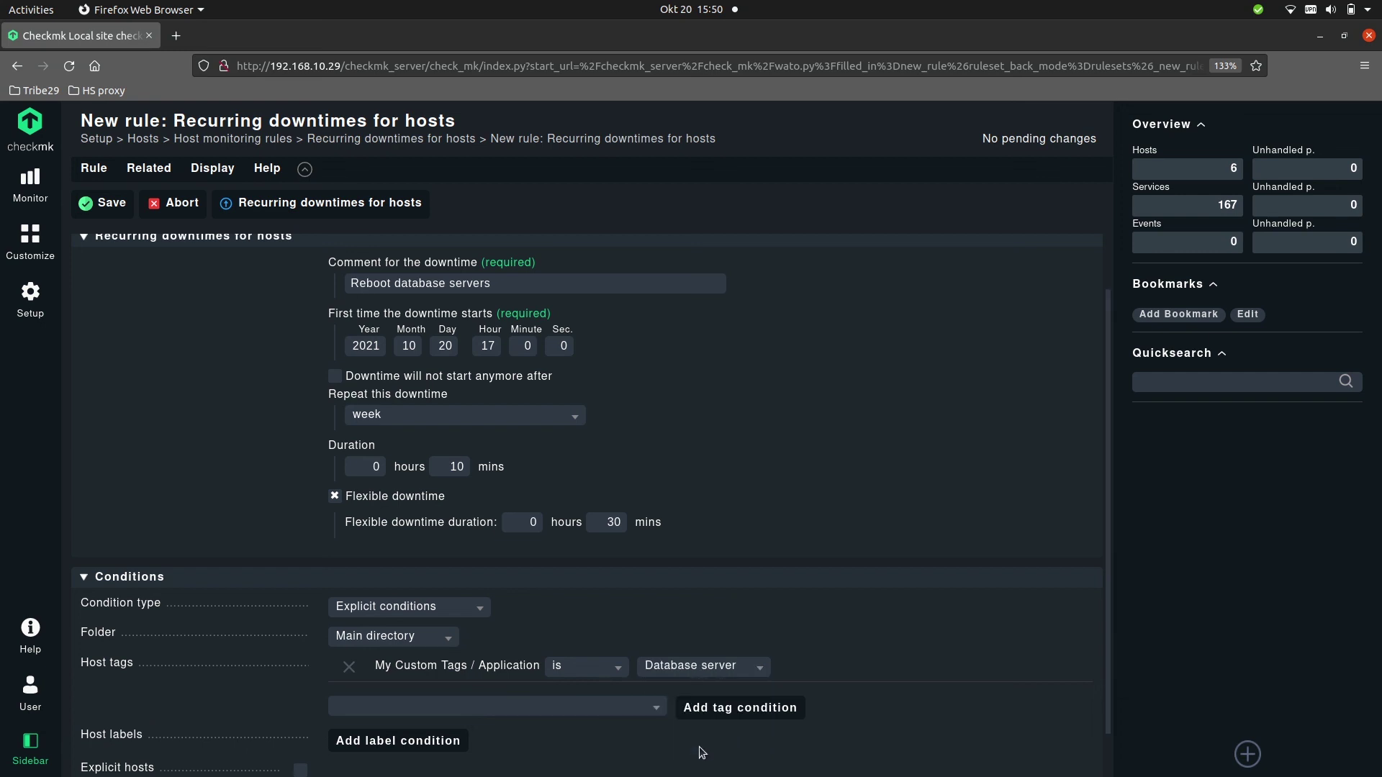
{"action": "scroll", "coordinate": [612, 414], "scroll_direction": "down", "scroll_amount": 1}
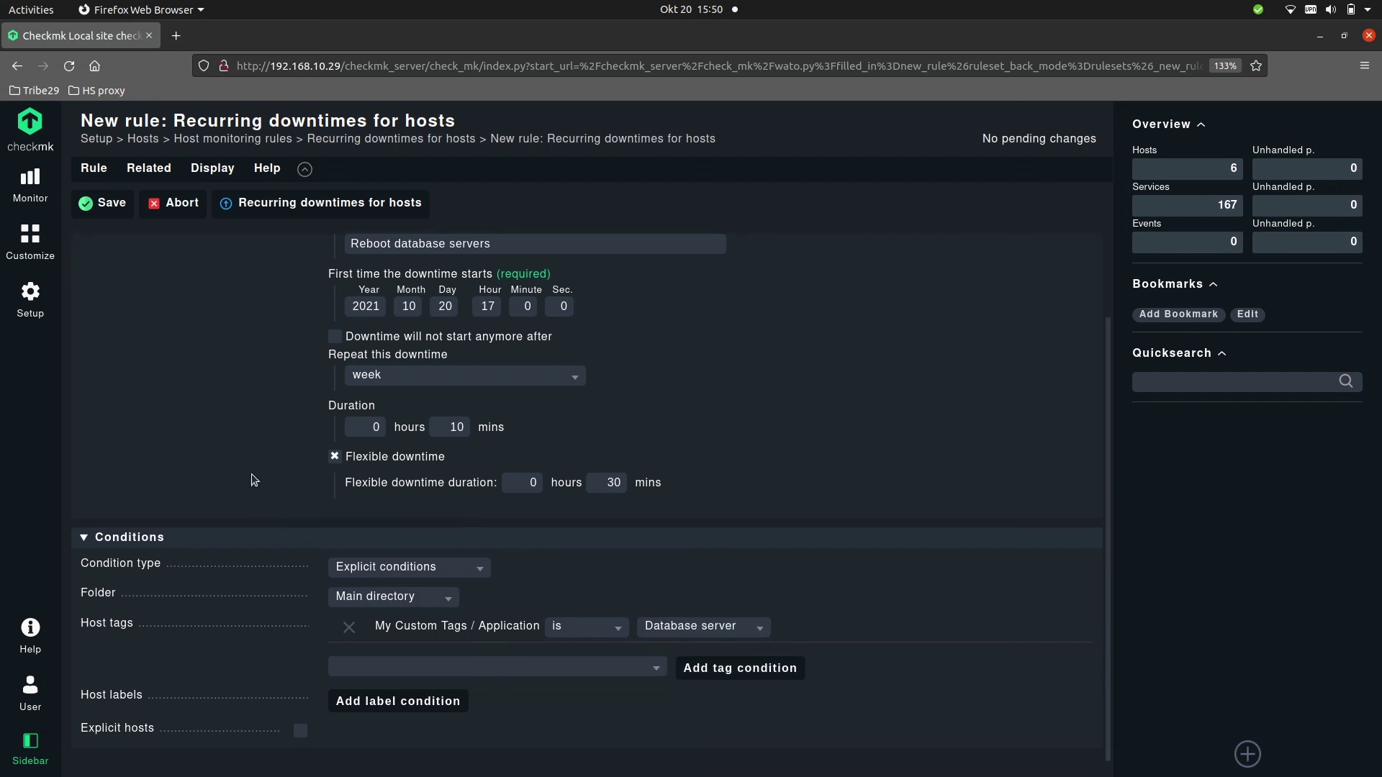
{"action": "scroll", "coordinate": [216, 389], "scroll_direction": "up", "scroll_amount": 3}
{"action": "left_click", "coordinate": [108, 203]}
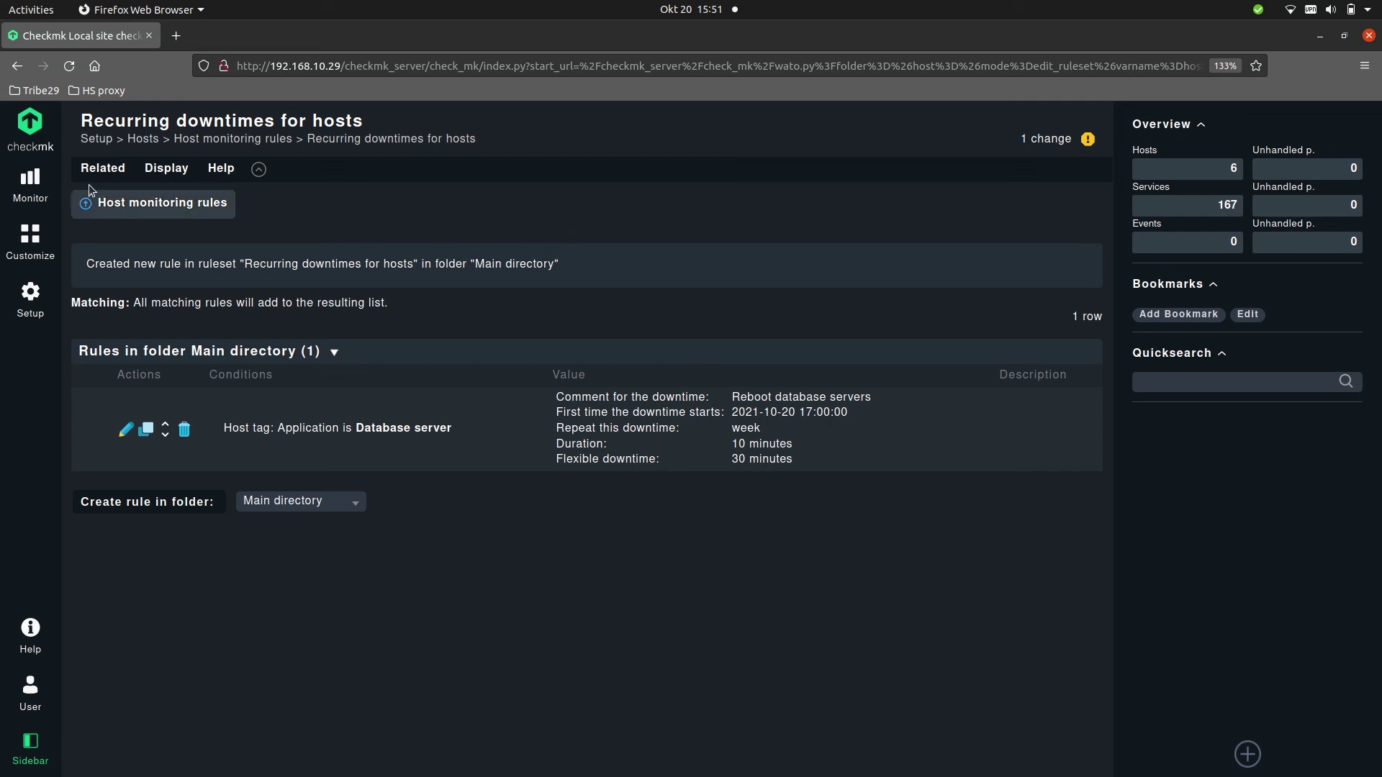
Find the downtime history view by searching the monitoring views for "downtim" and open it
{"action": "left_click", "coordinate": [31, 193]}
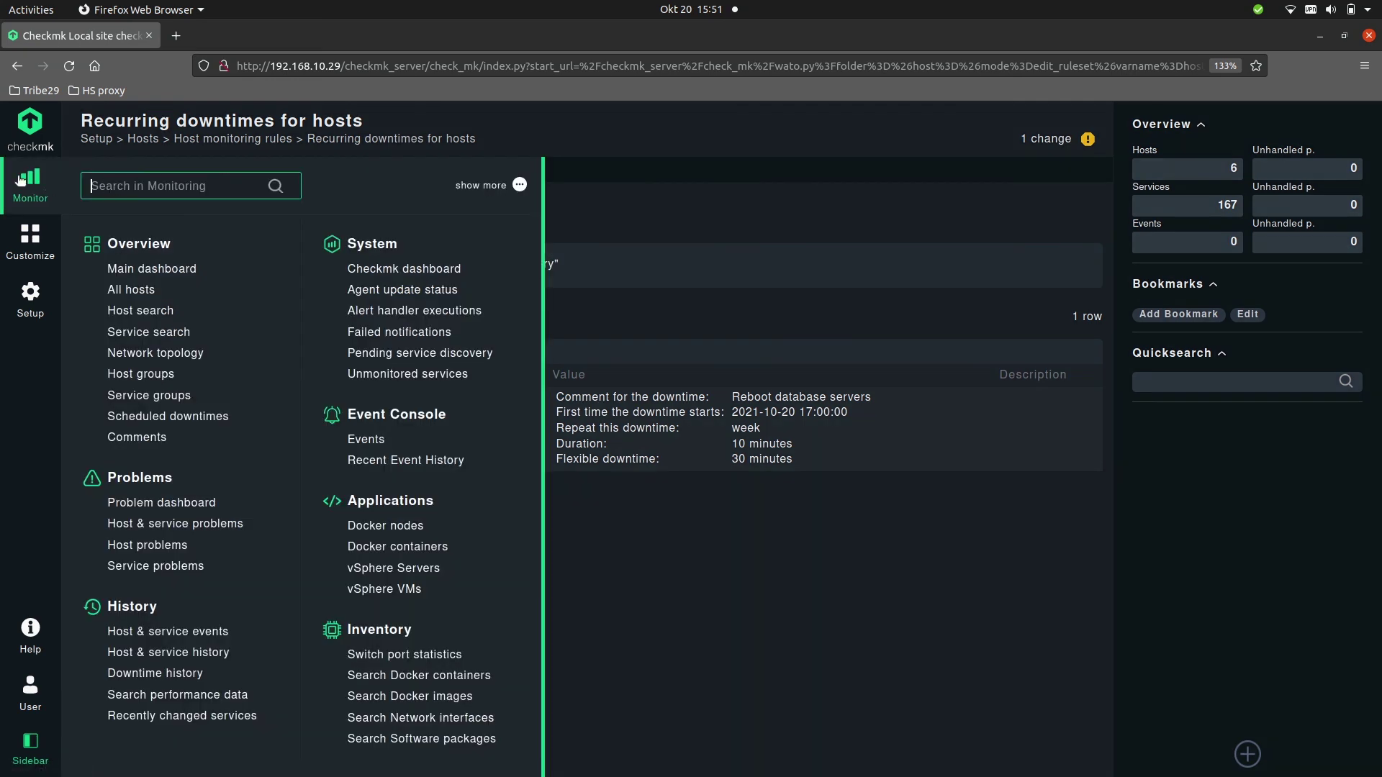
{"action": "type", "text": "downtim"}
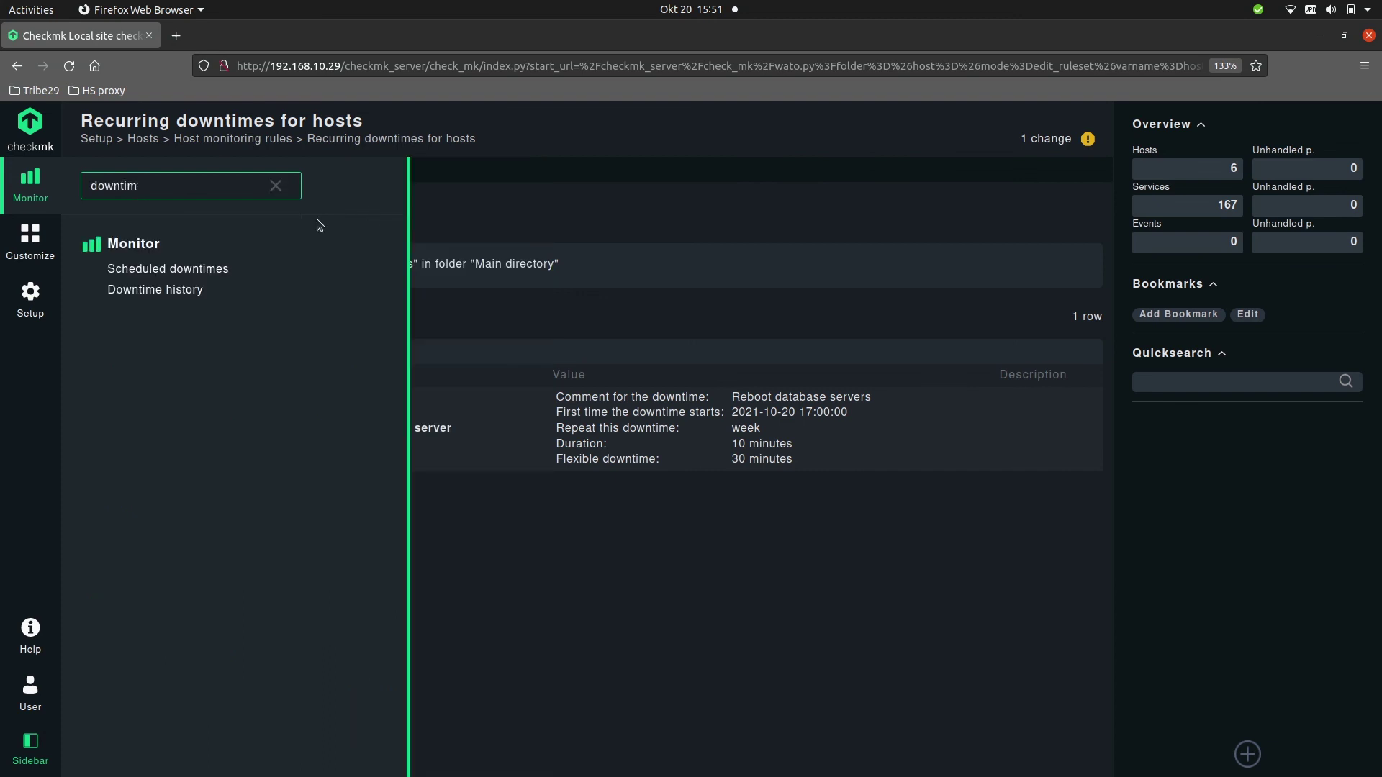
{"action": "left_click", "coordinate": [155, 289]}
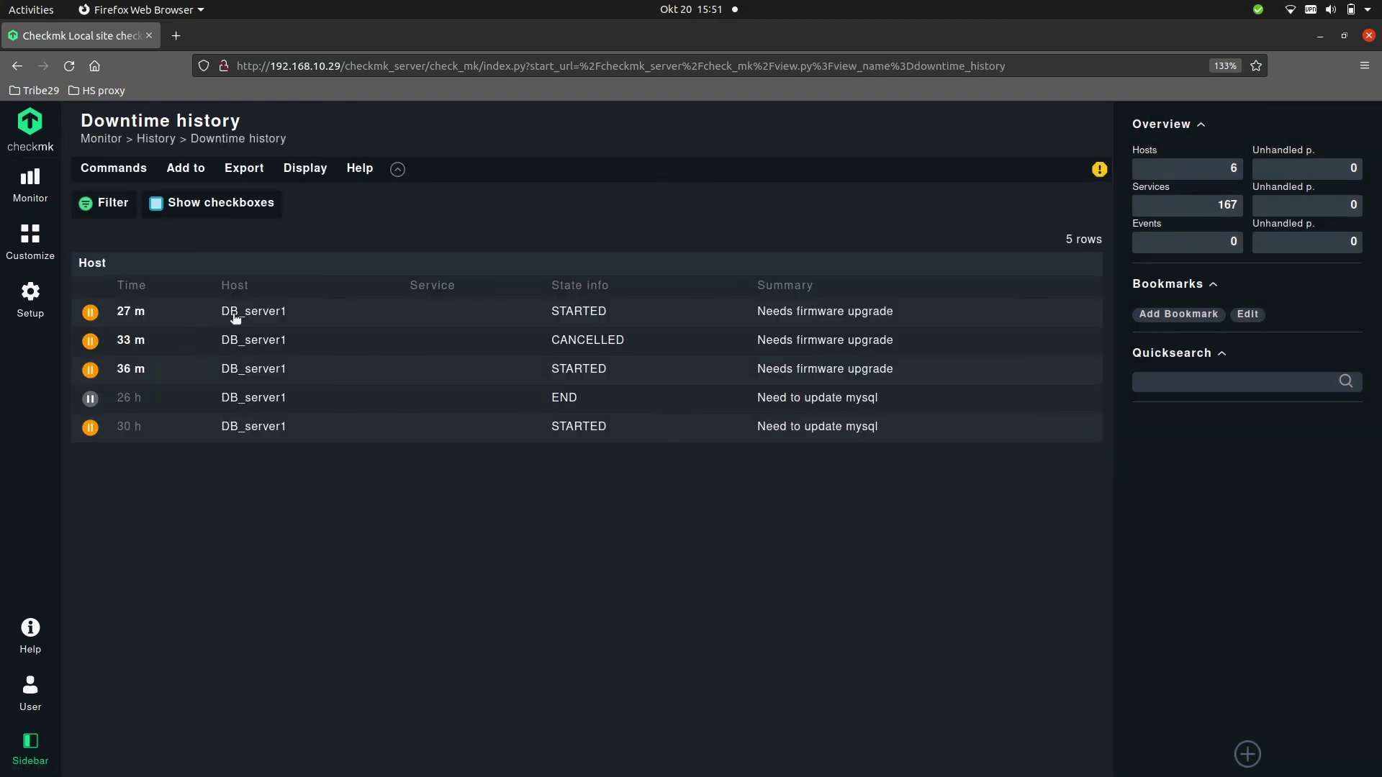